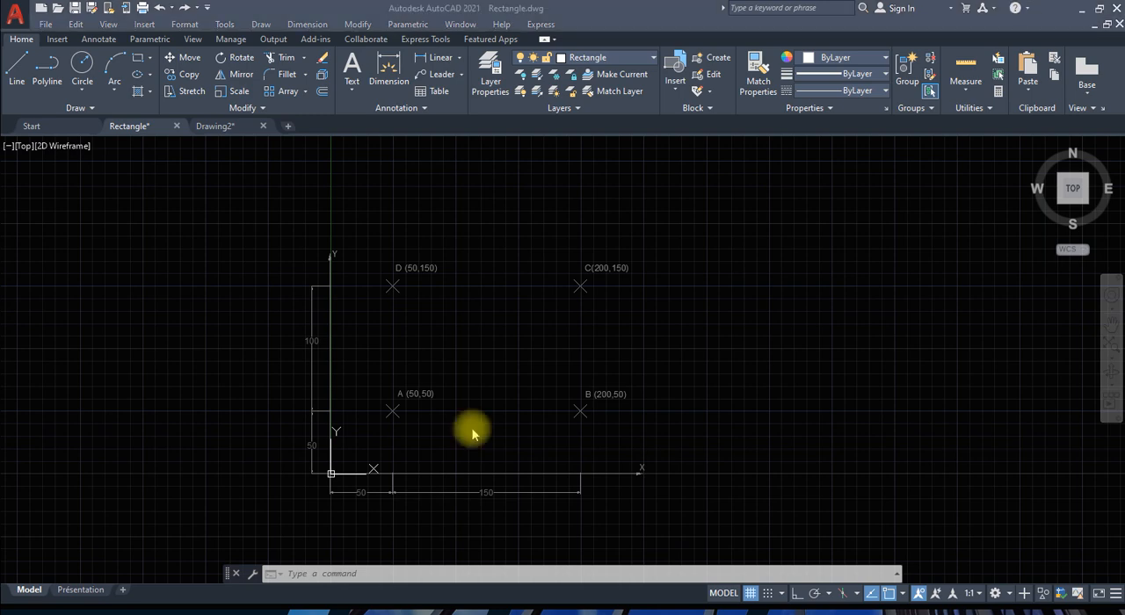
key("alt+Tab")
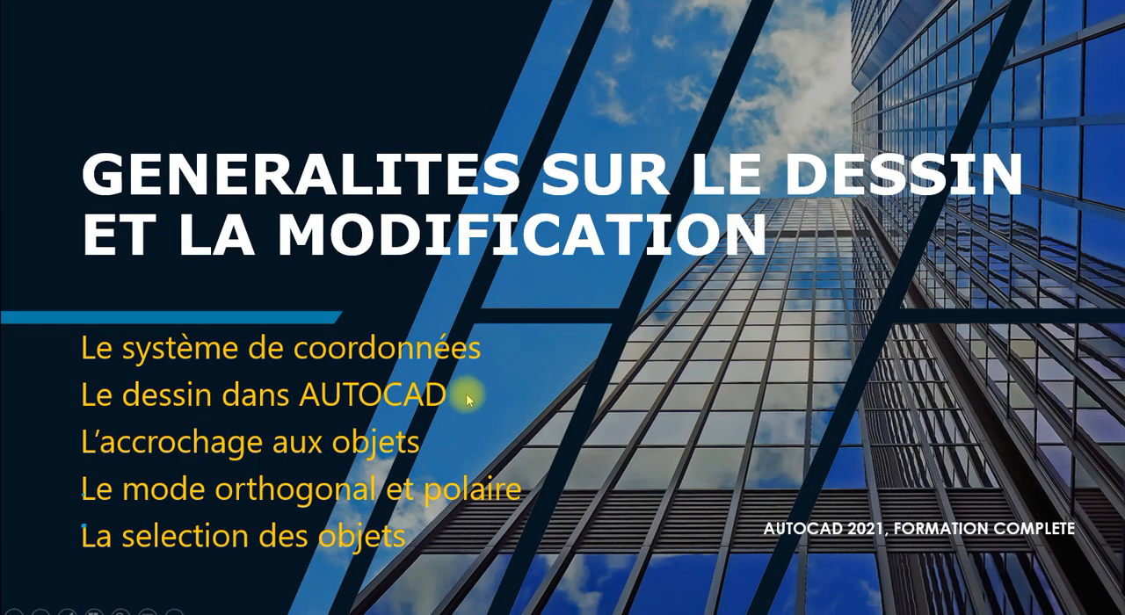
left_click(497, 382)
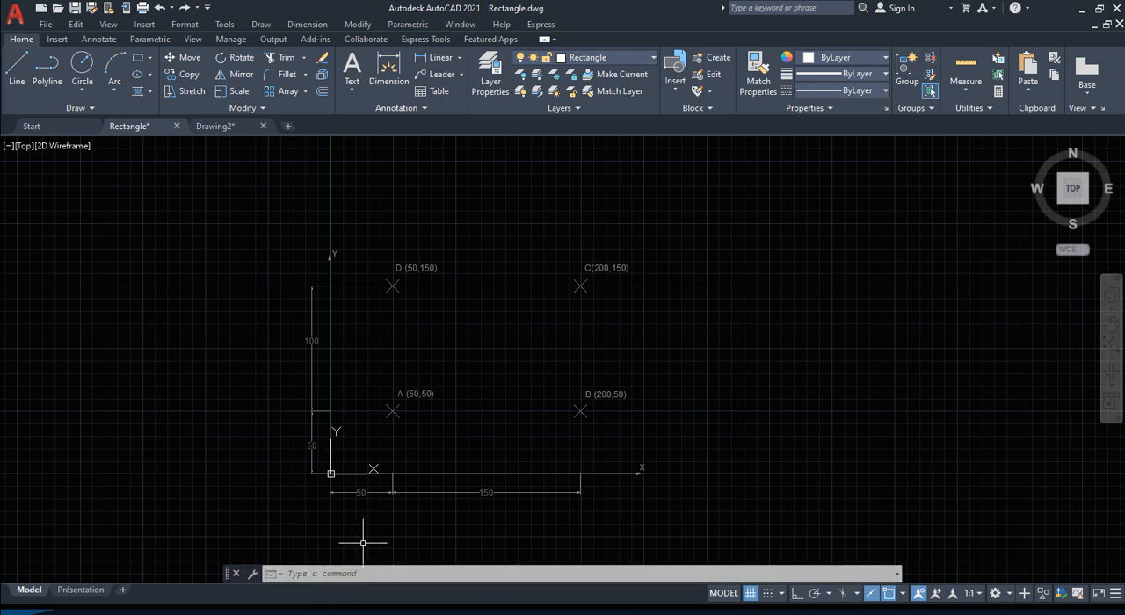
Step: Start a line at point A with the coordinates 50,50
type("LINE")
key("Return")
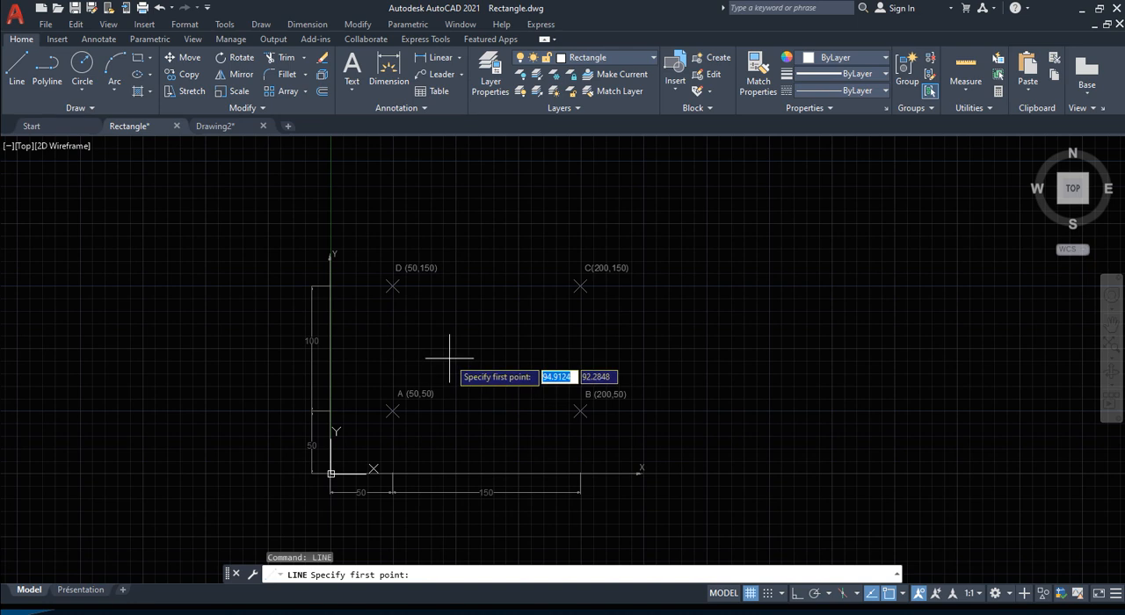
type("50")
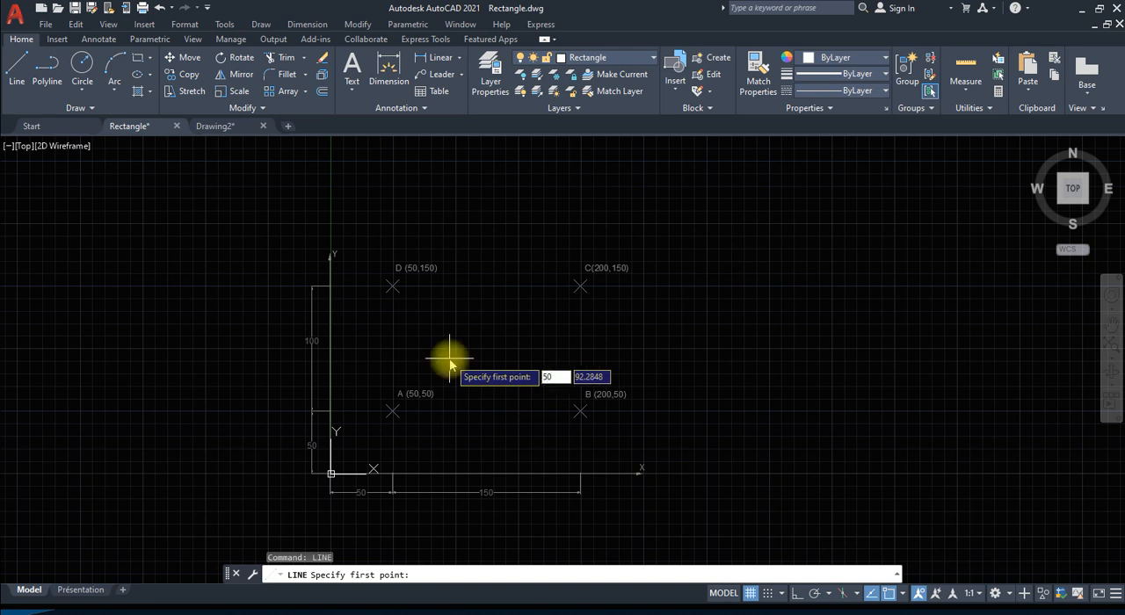
key("Tab")
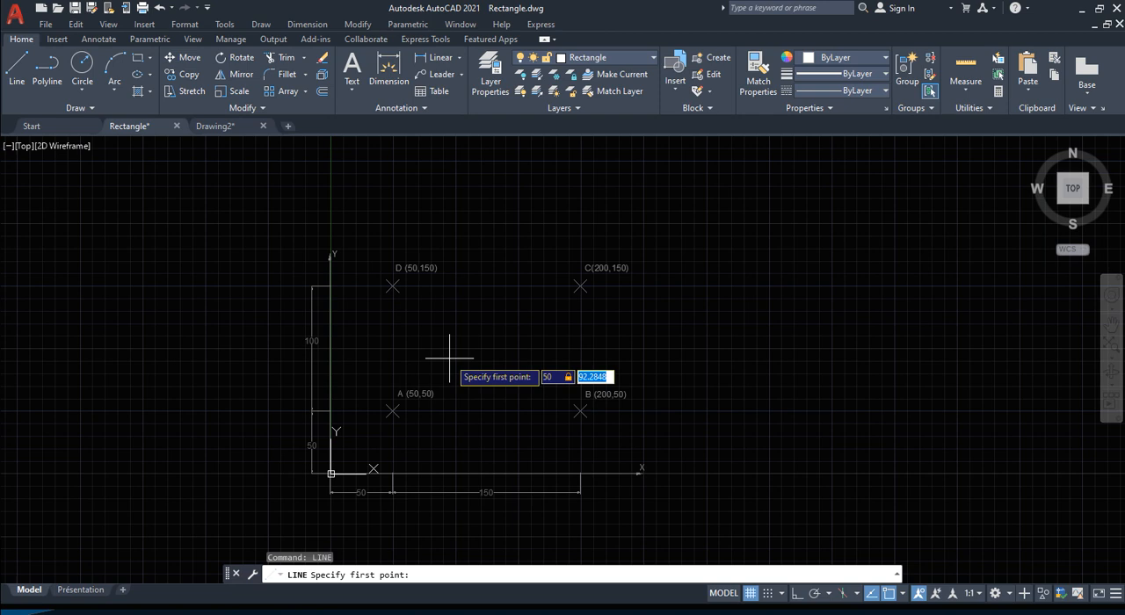
type("50")
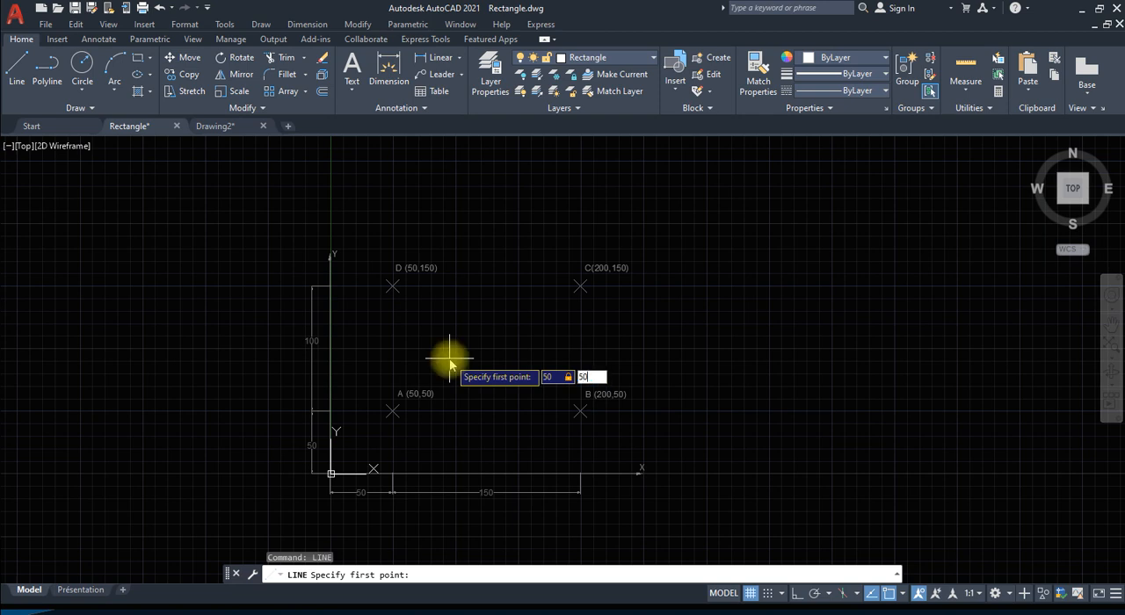
key("Return")
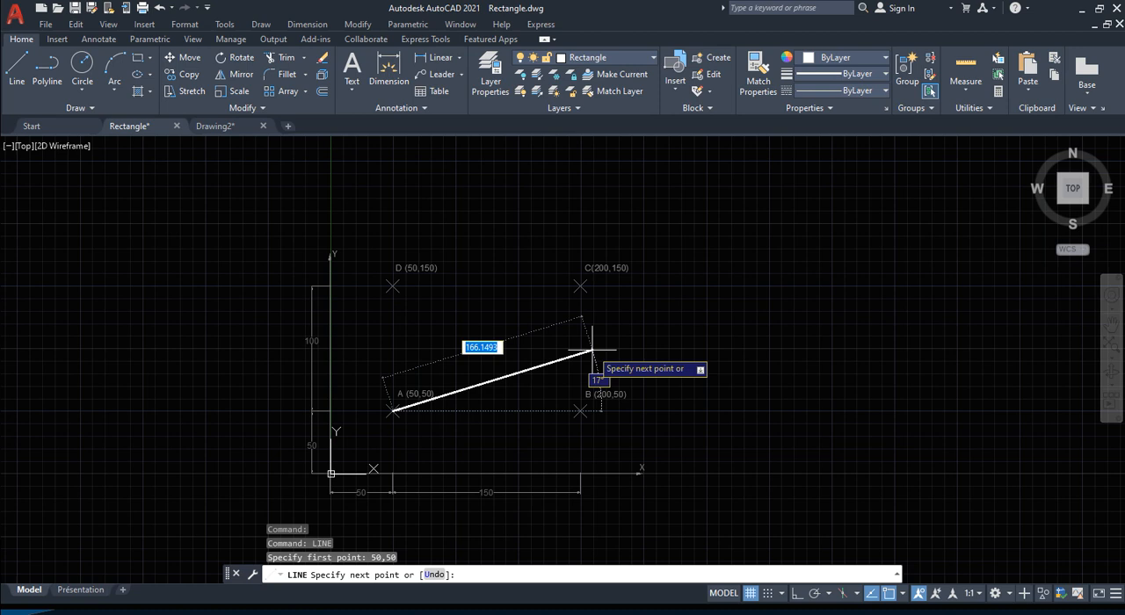
Step: Try to draw the first side from A with the relative coordinates 200,50, and undo that segment
type("5")
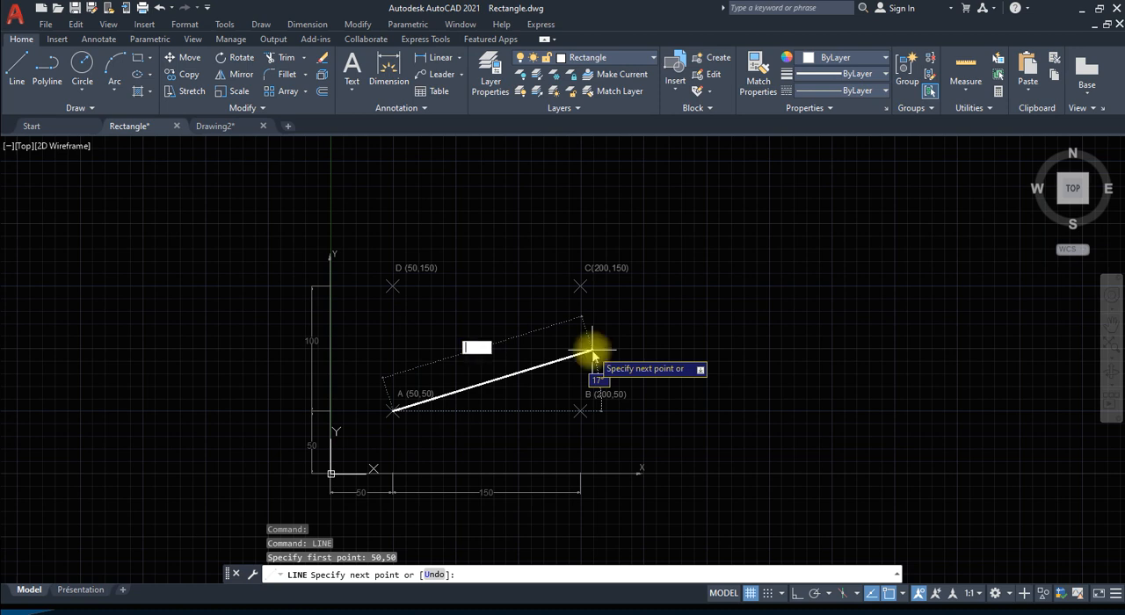
type("200,")
type("50")
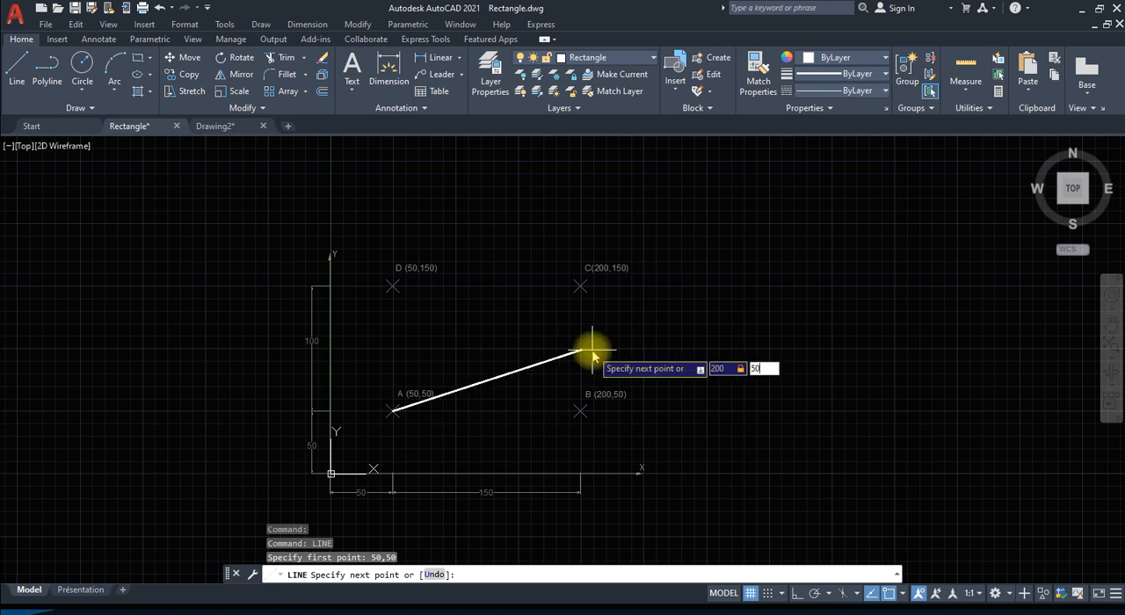
key("Return")
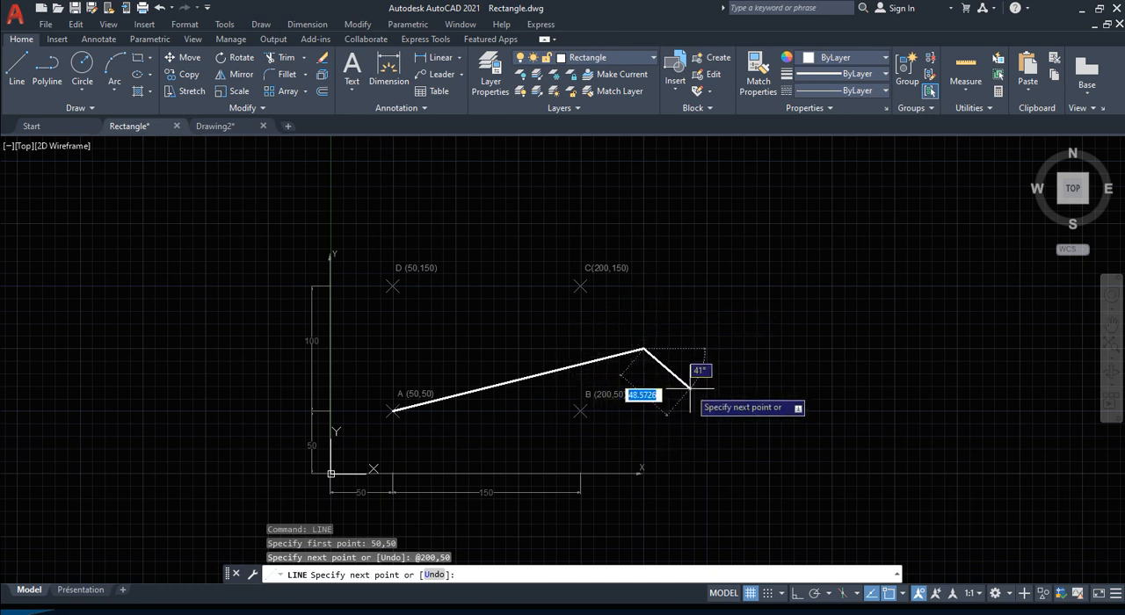
type("U")
key("Return")
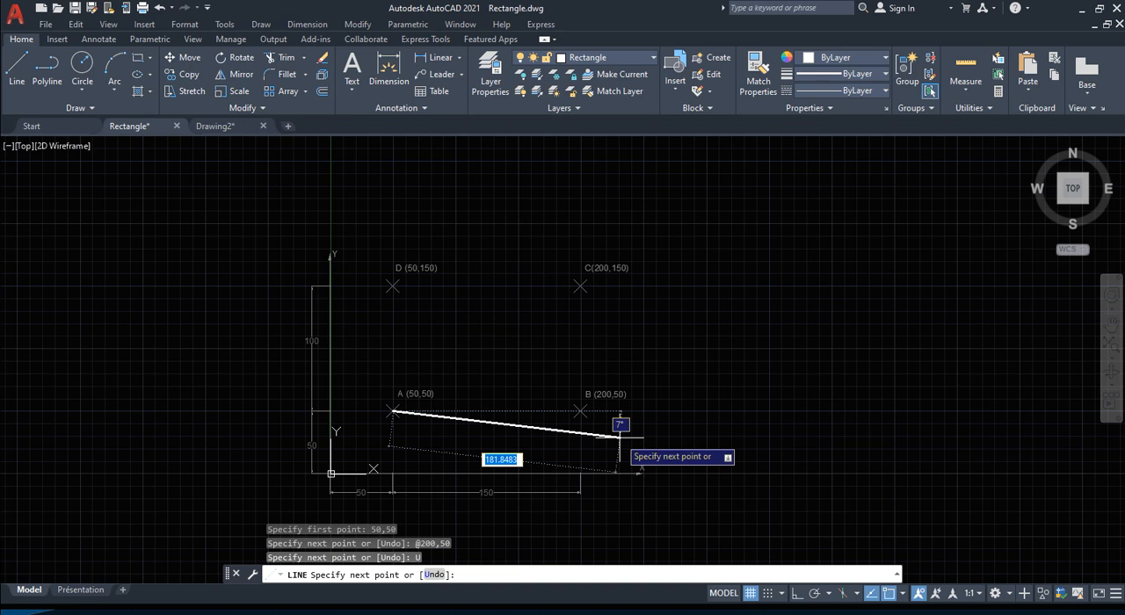
Step: Draw the first side from A to point B using the absolute coordinates #200,50
type("#")
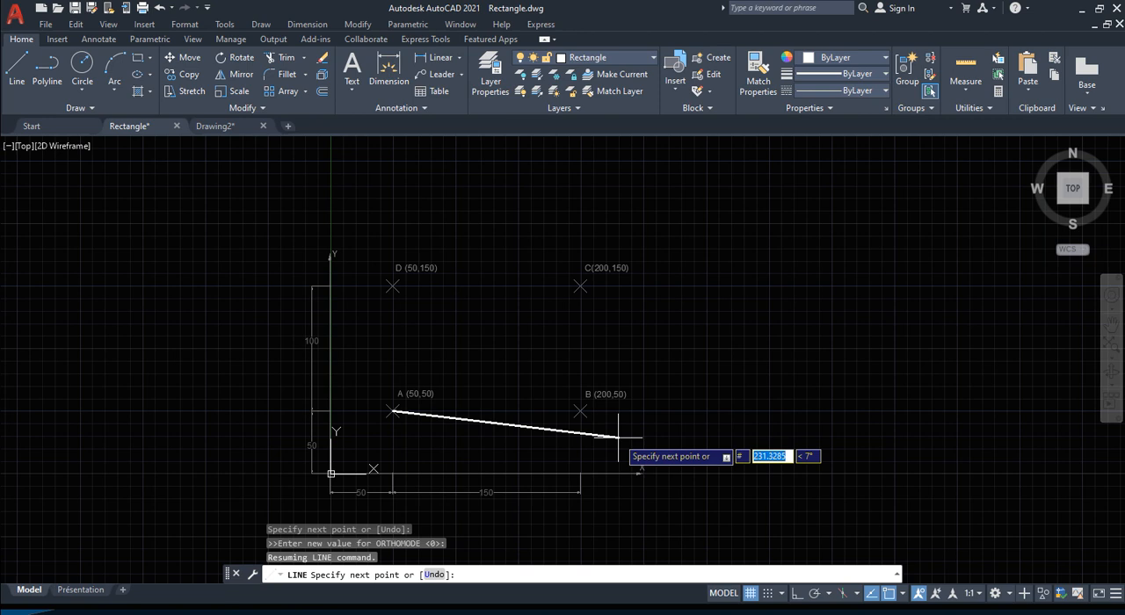
type("200")
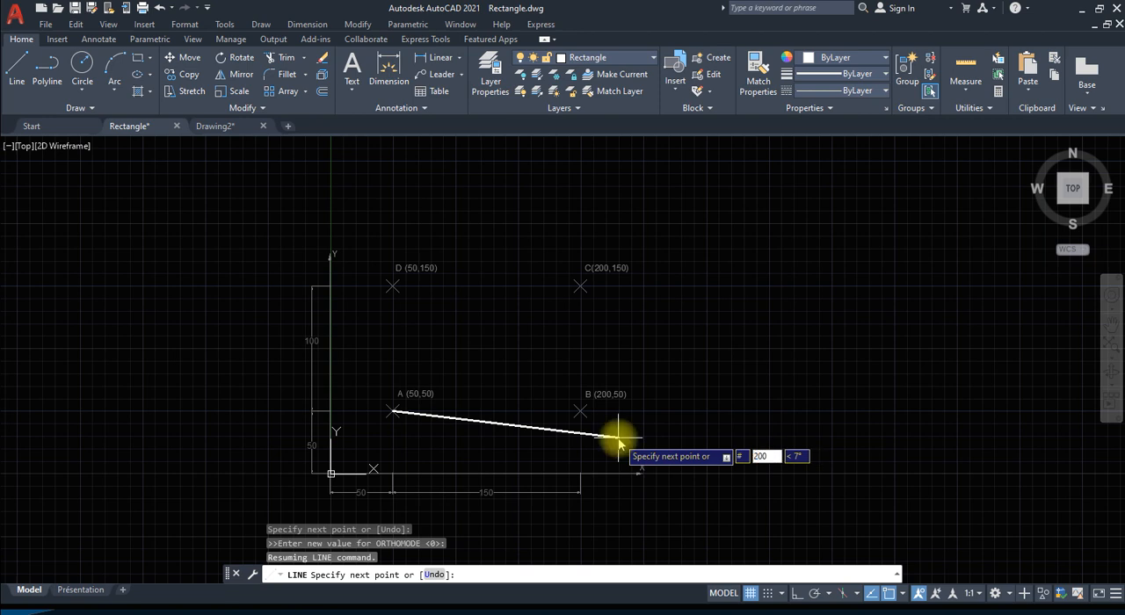
key("Tab")
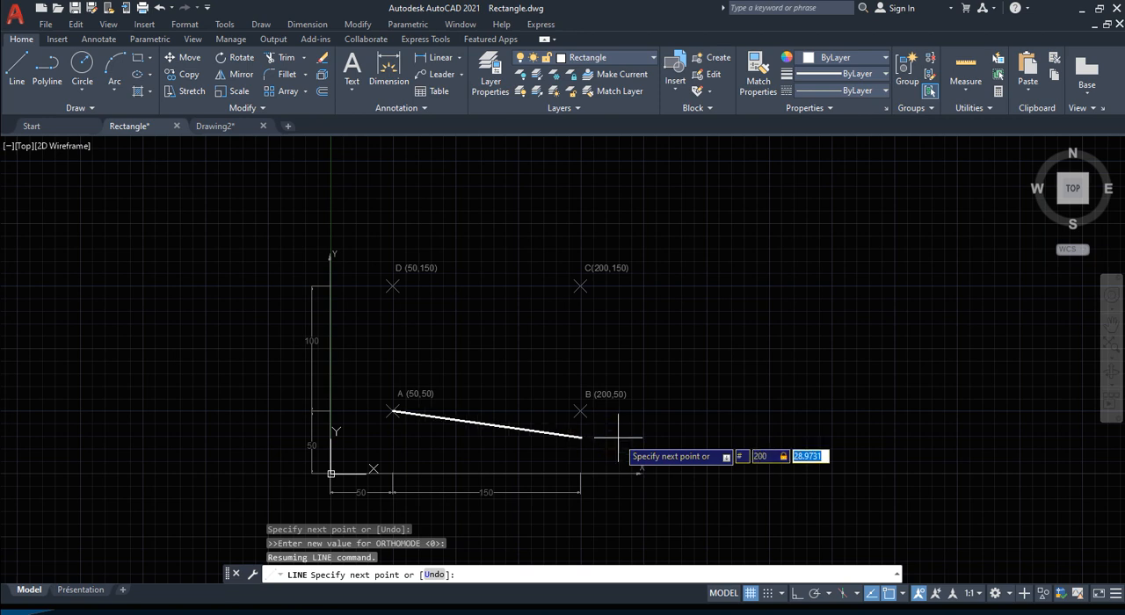
type("50")
key("Return")
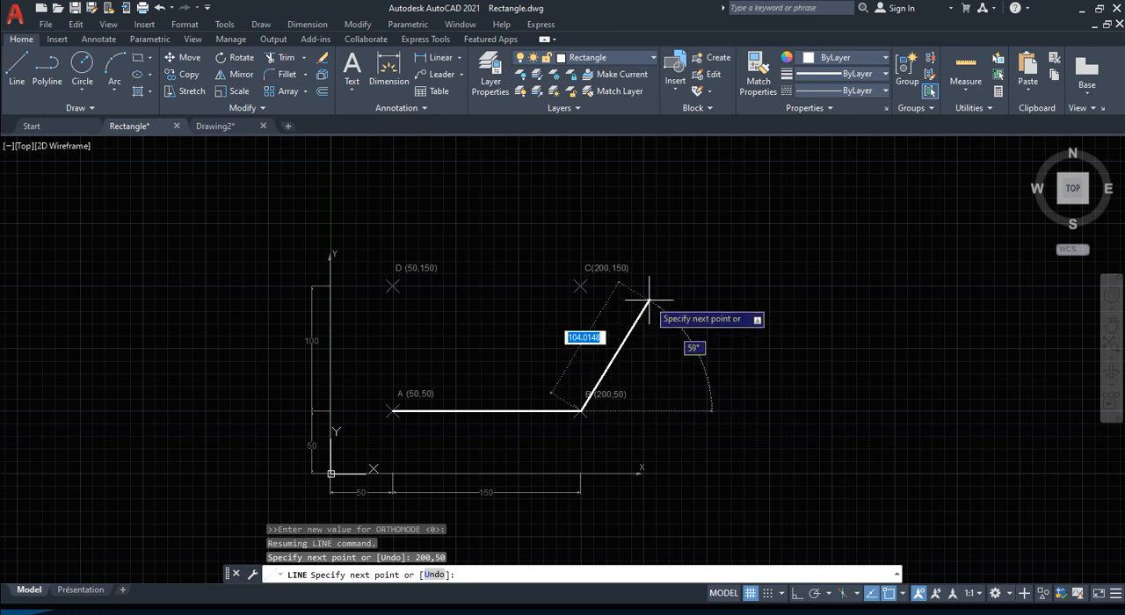
Step: Draw the side from B to point C using the absolute coordinates #200,150
key("F8")
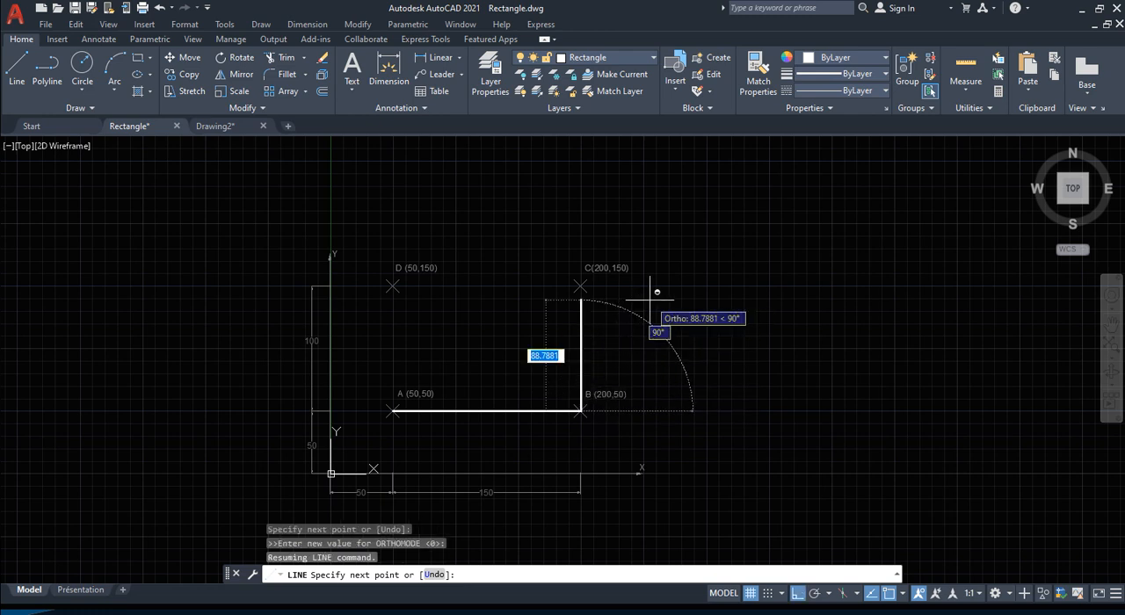
key("F8")
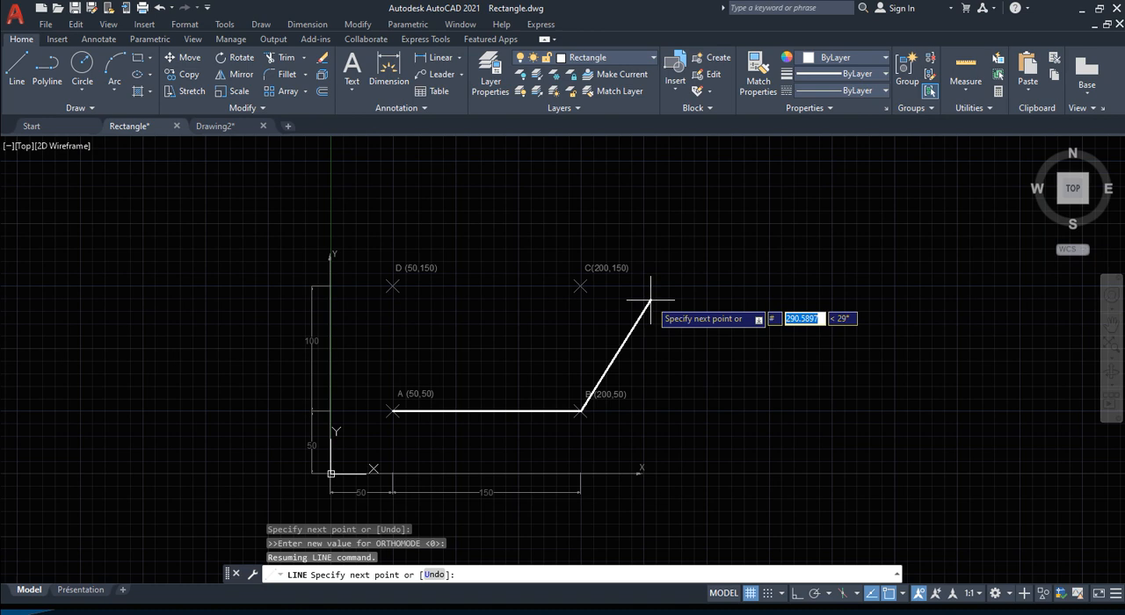
type("200")
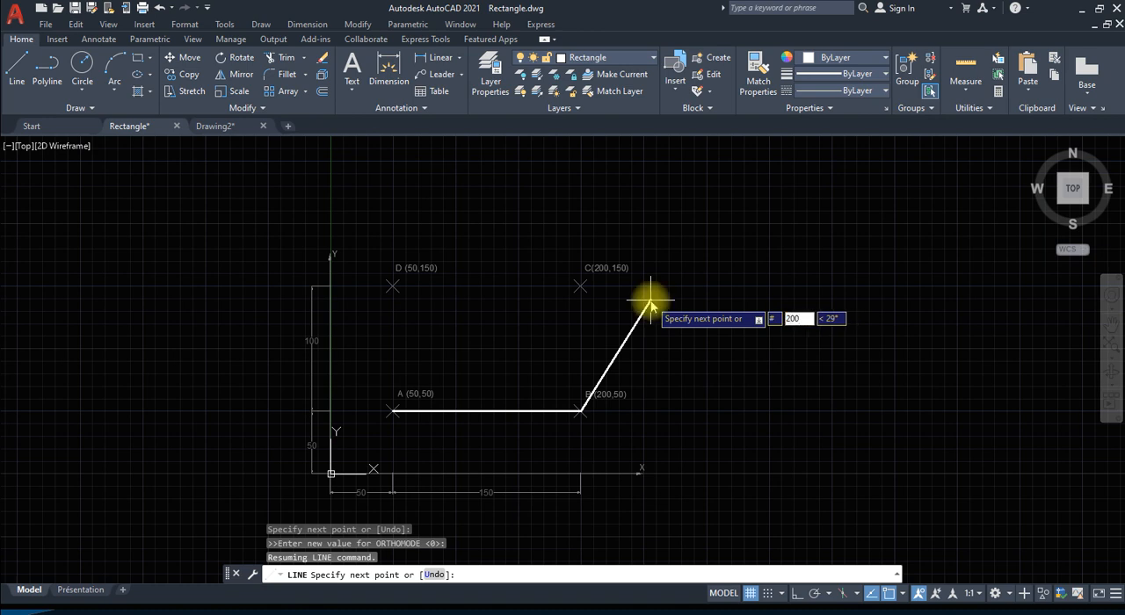
key("Tab")
type("150")
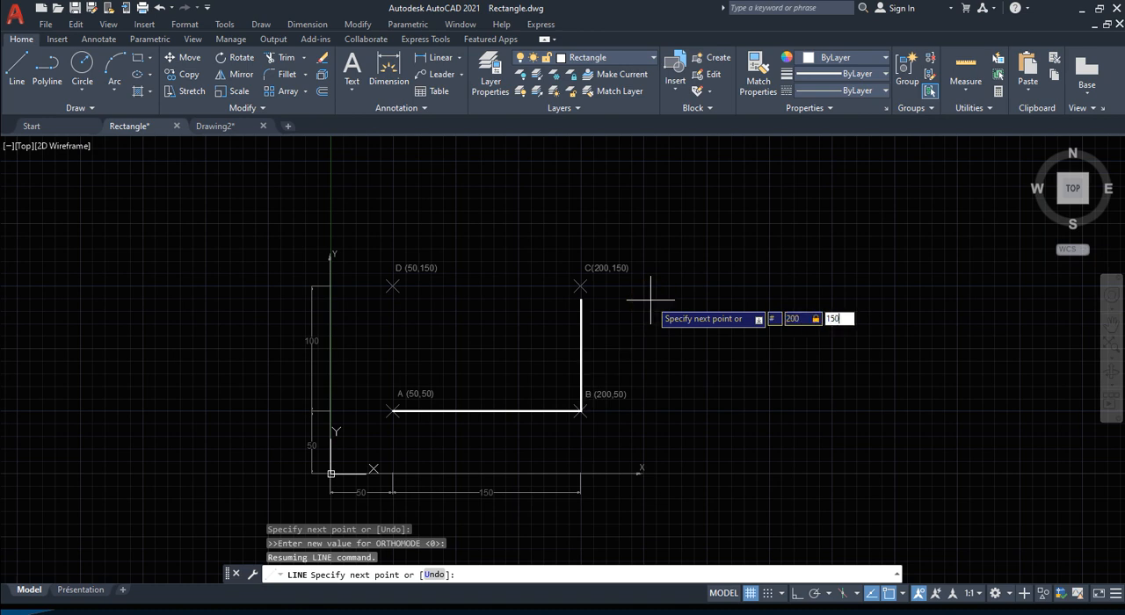
key("Return")
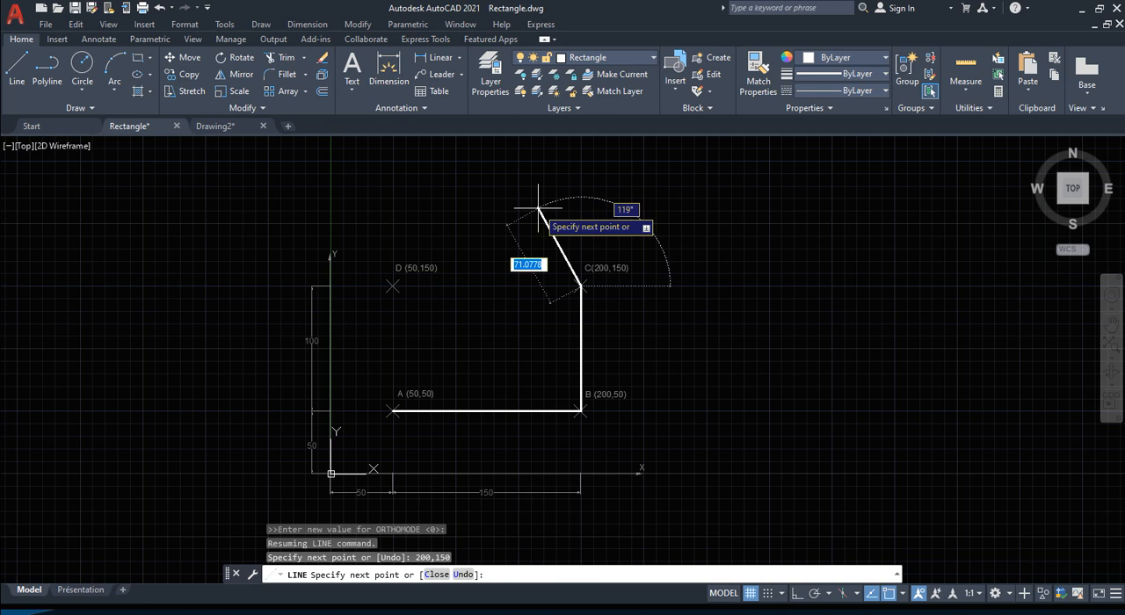
Step: Draw the side from C to point D at absolute coordinates #50,150 and close the rectangle back to A
type("#")
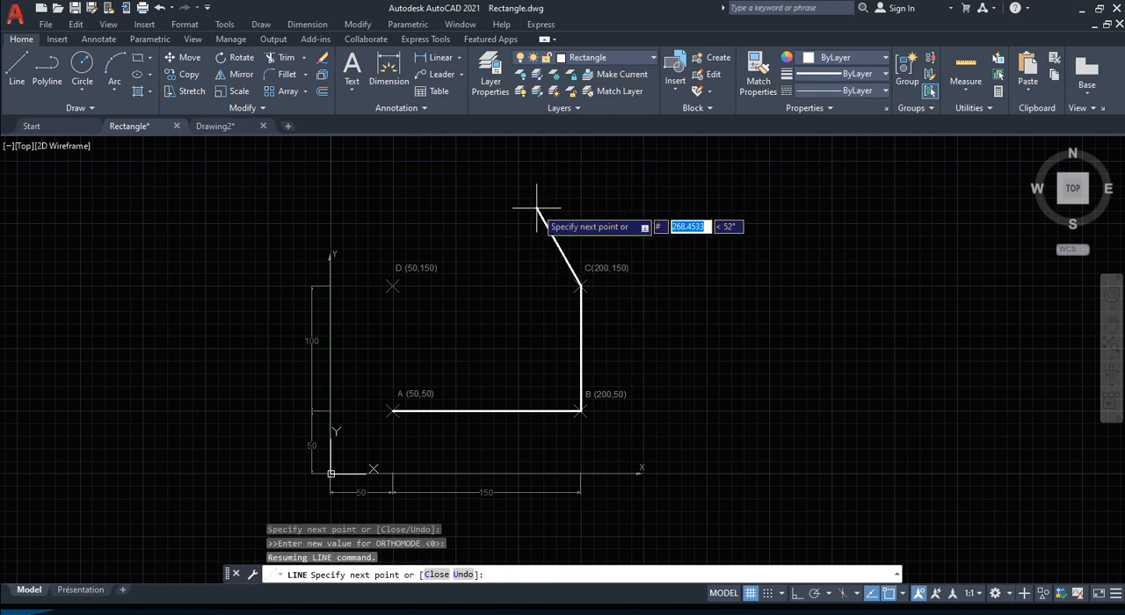
type("30")
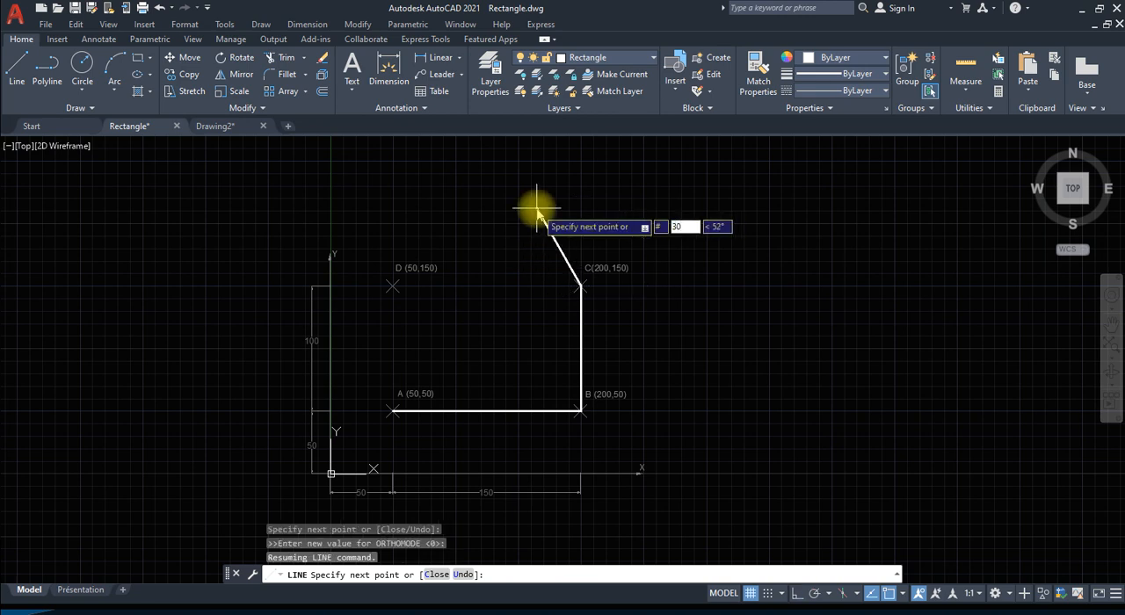
key("BackSpace")
key("BackSpace")
type("50")
key("Tab")
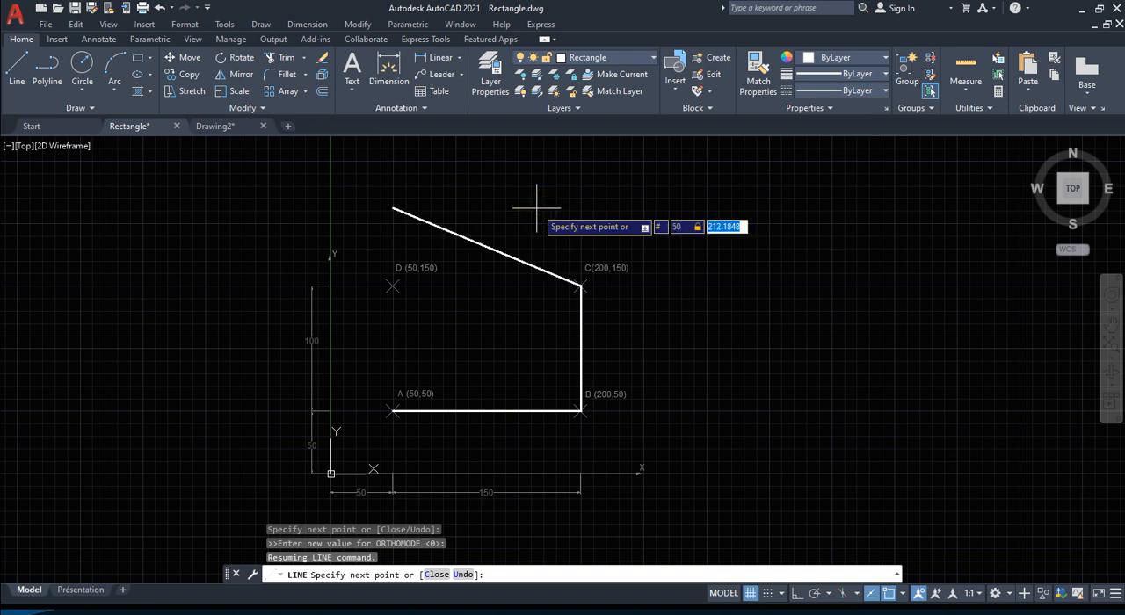
type("150")
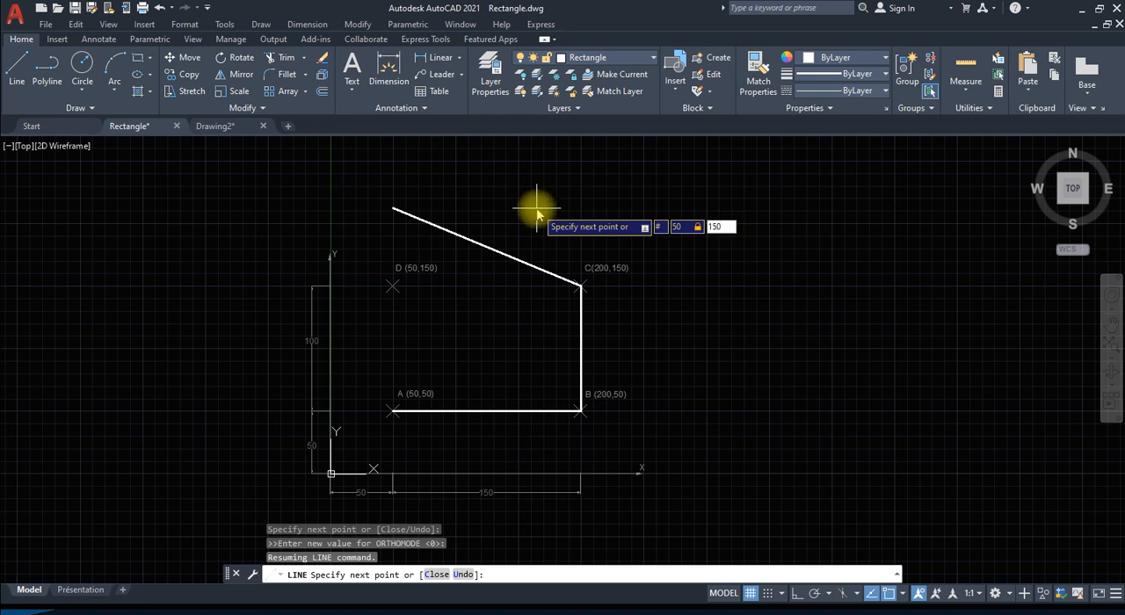
key("Return")
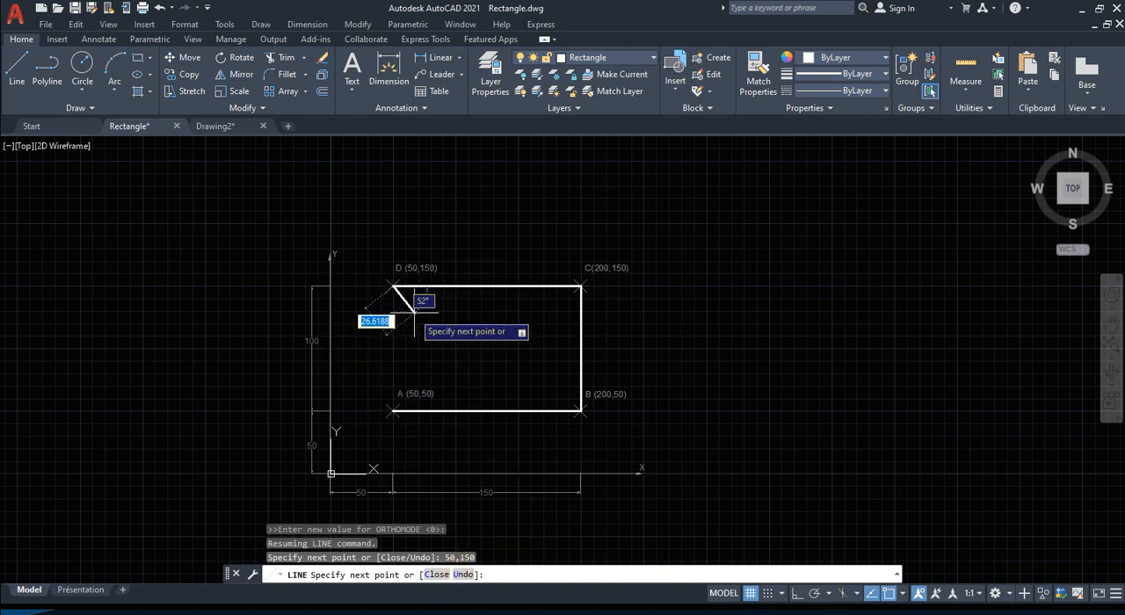
type("C")
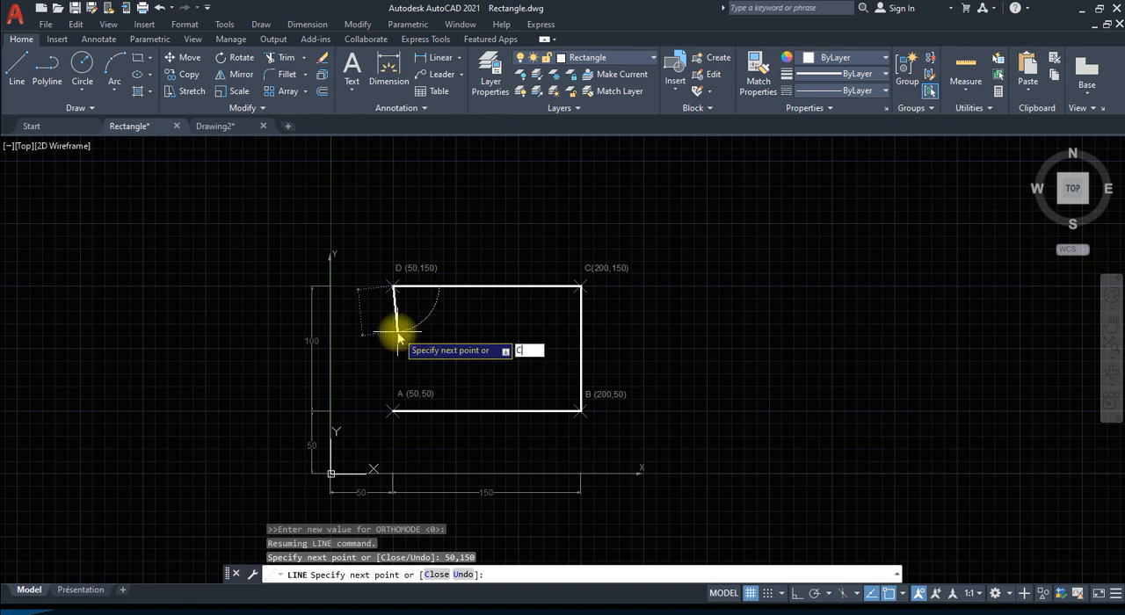
key("Return")
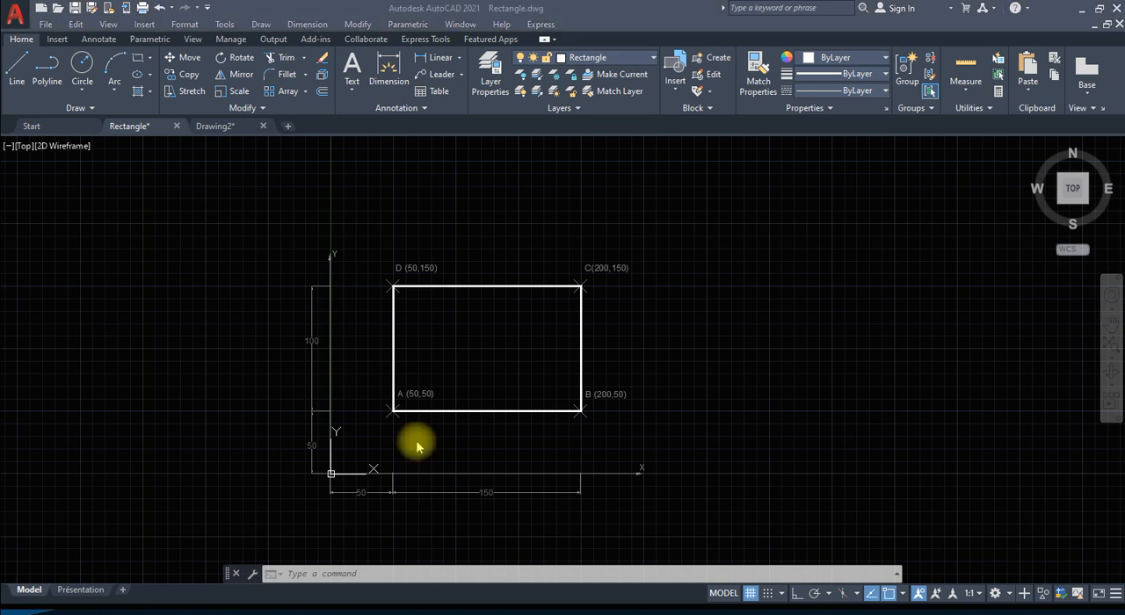
Step: Undo the line commands that drew rectangle ABCD
key("alt+Tab")
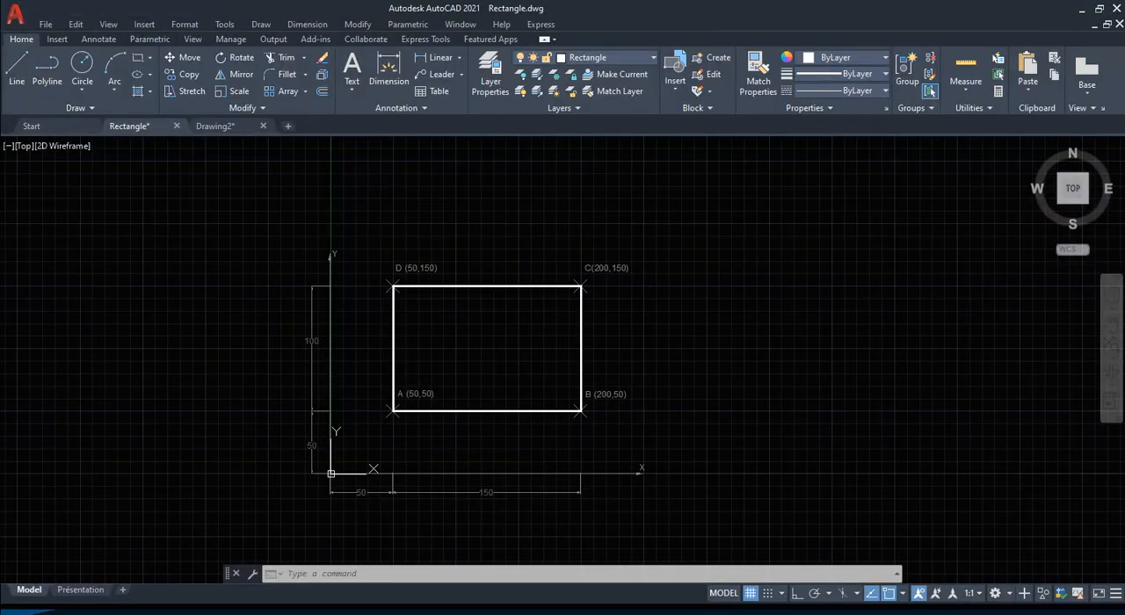
left_click(500, 321)
left_click(490, 332)
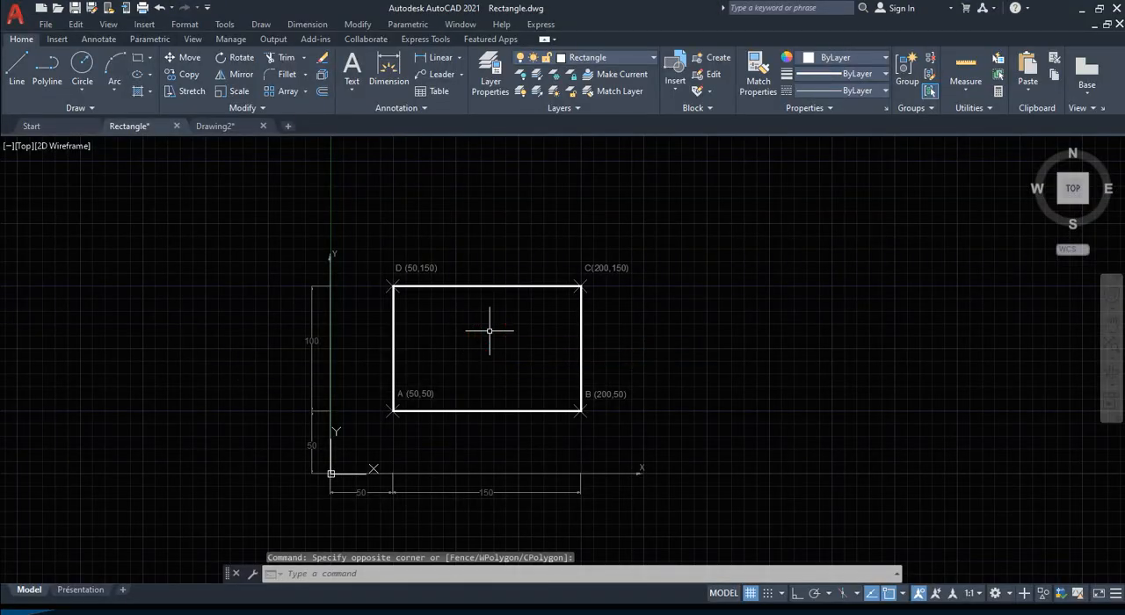
key("ctrl+z")
key("ctrl+z")
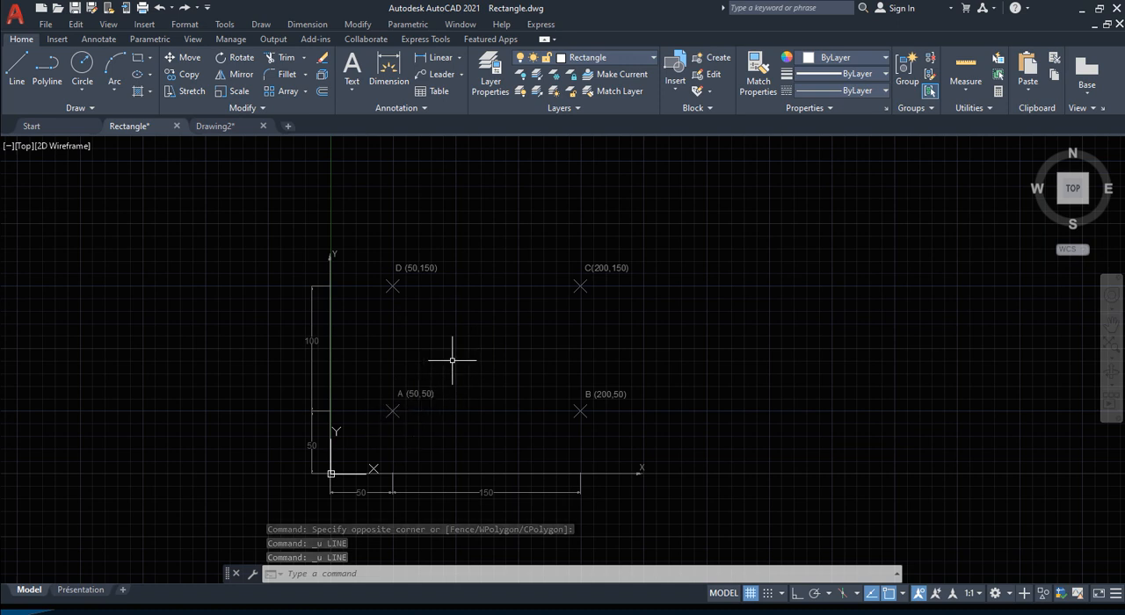
Step: Start a line at point A using the coordinates 50,50
type("line")
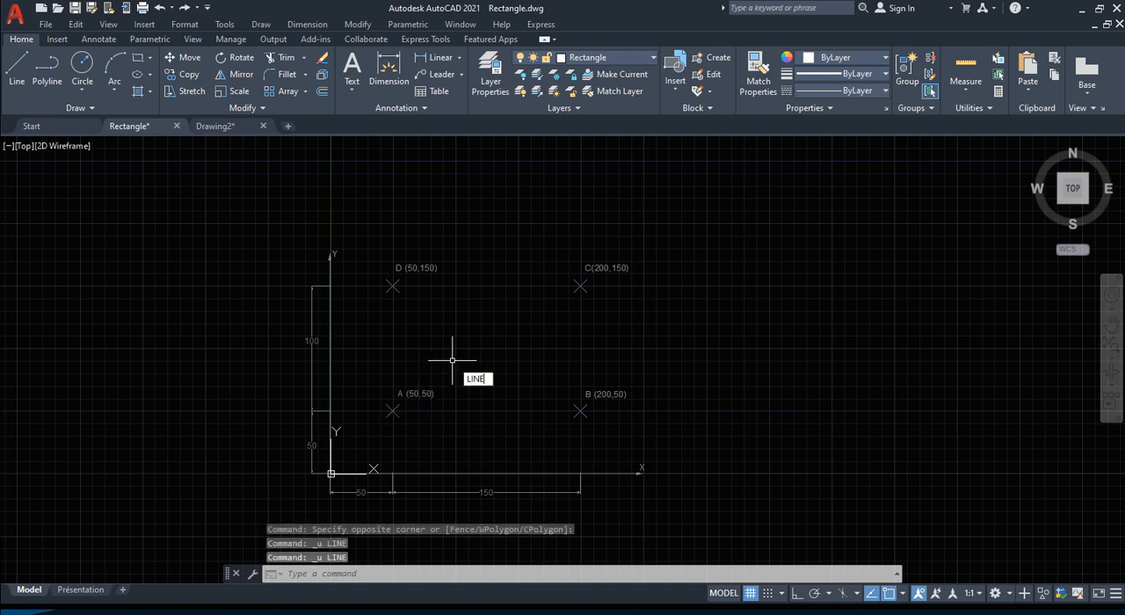
key("Return")
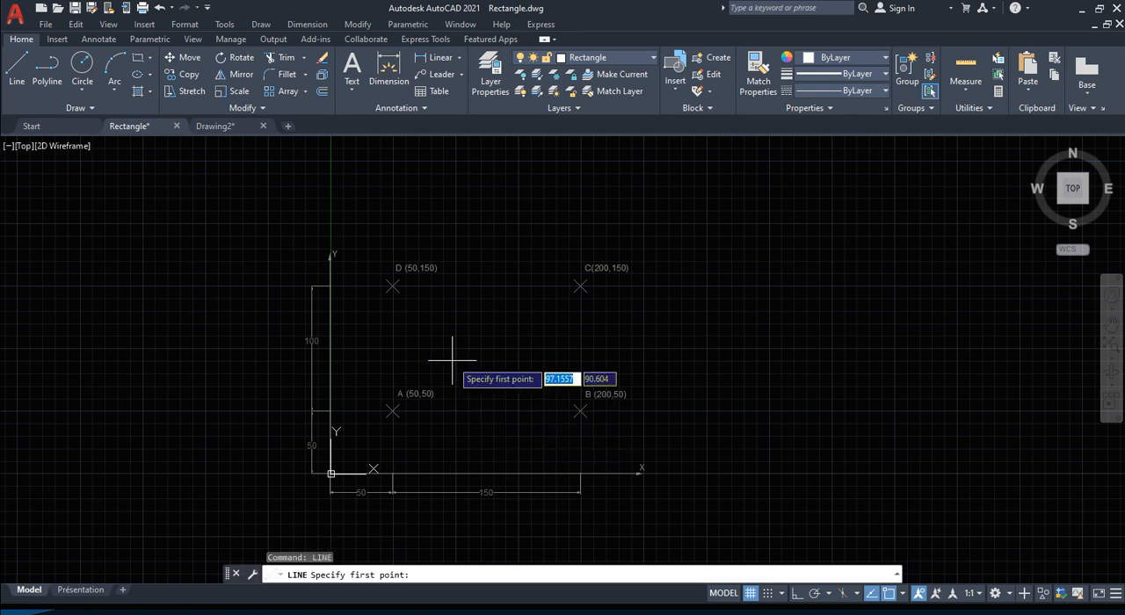
type("50")
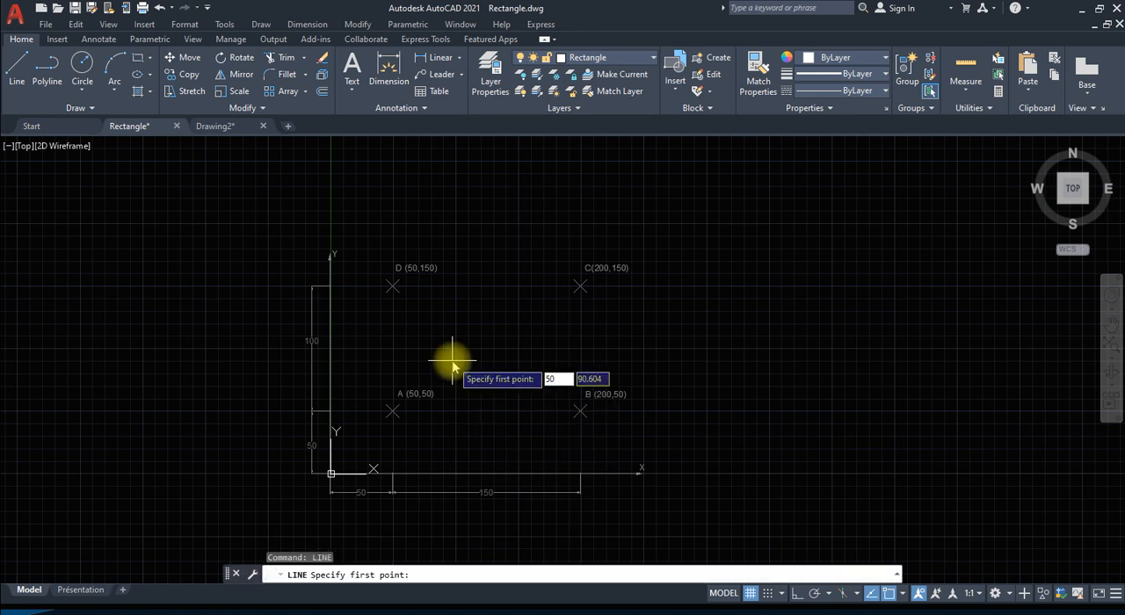
key("Tab")
type("50")
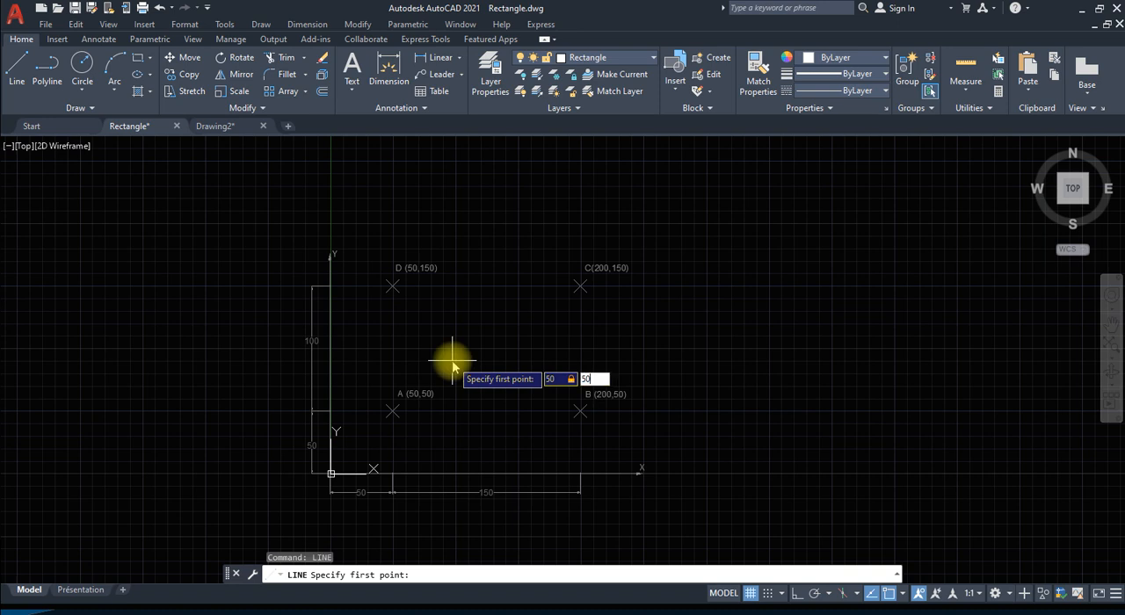
key("Return")
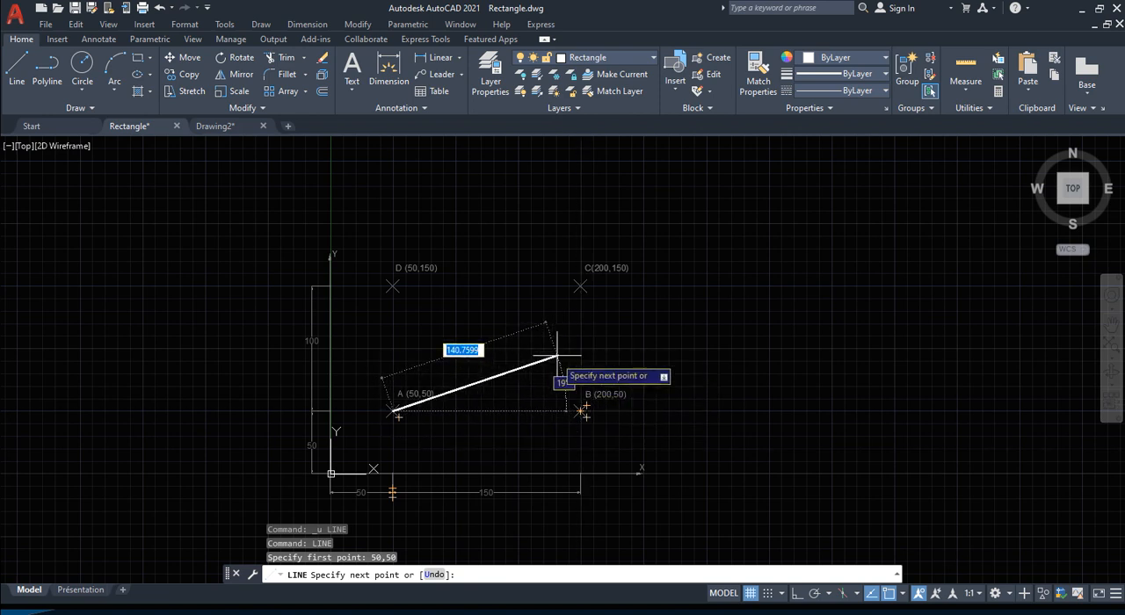
key("shift")
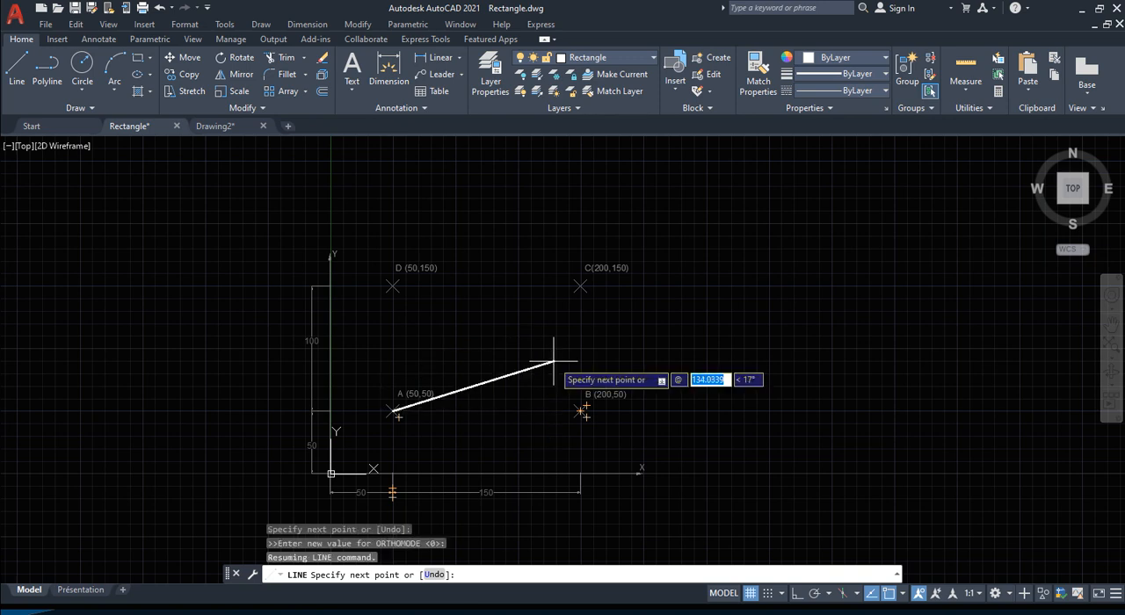
type("150")
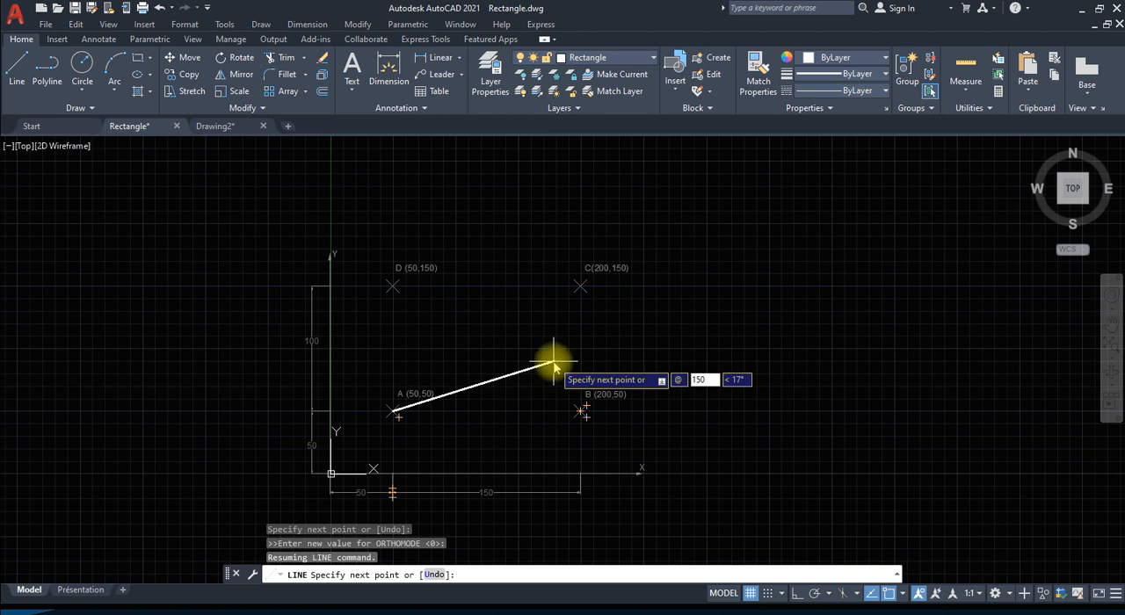
key("Tab")
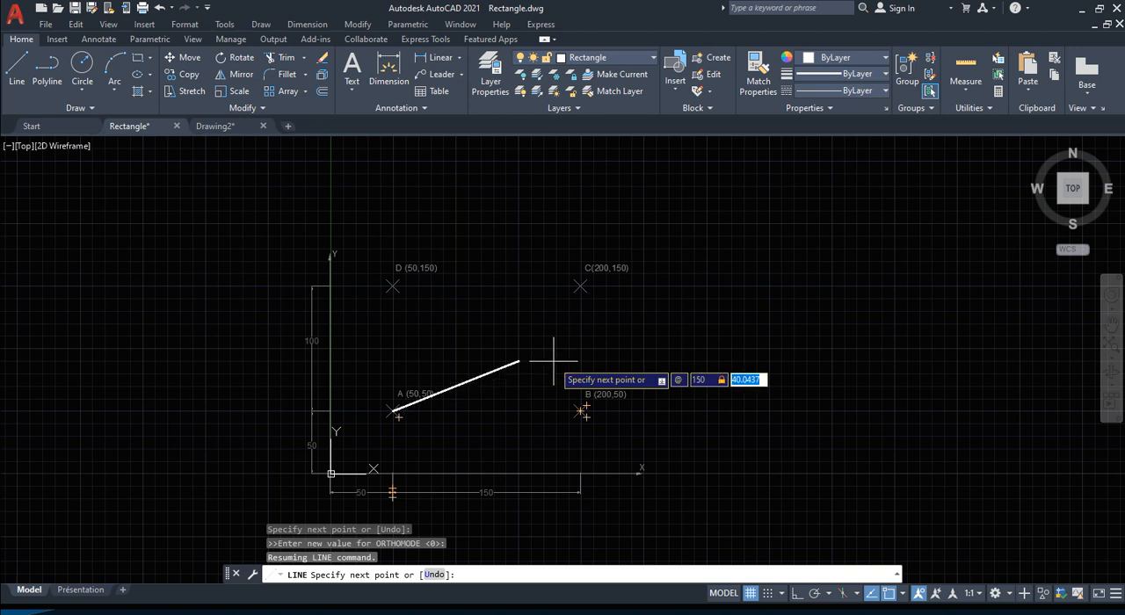
type("0")
key("Return")
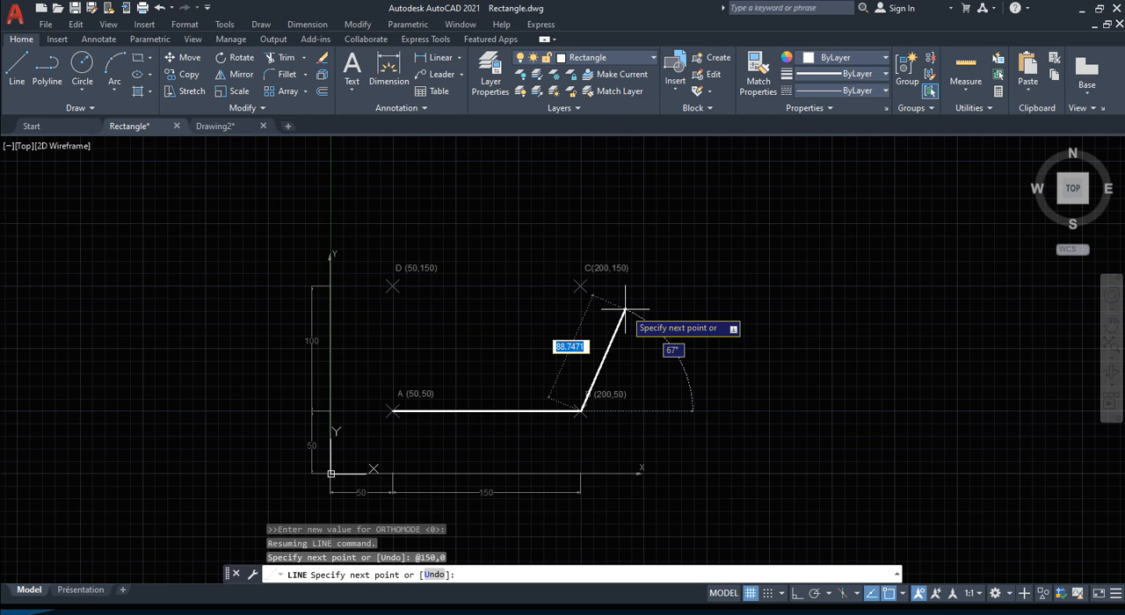
Step: Draw the side from B to point C using the relative coordinates @0,100
type("@")
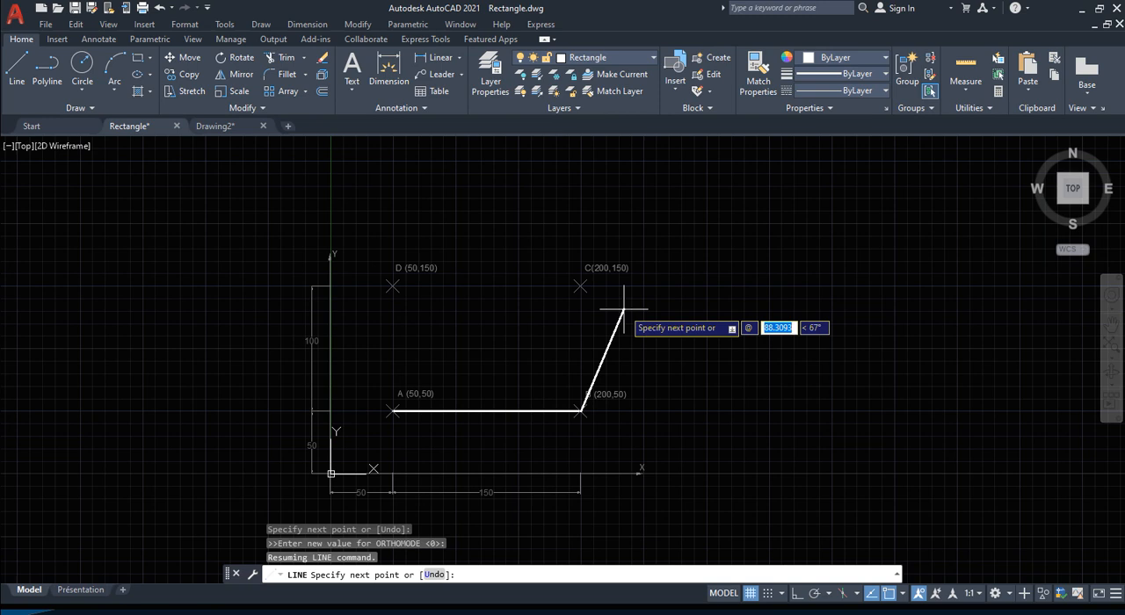
type("0")
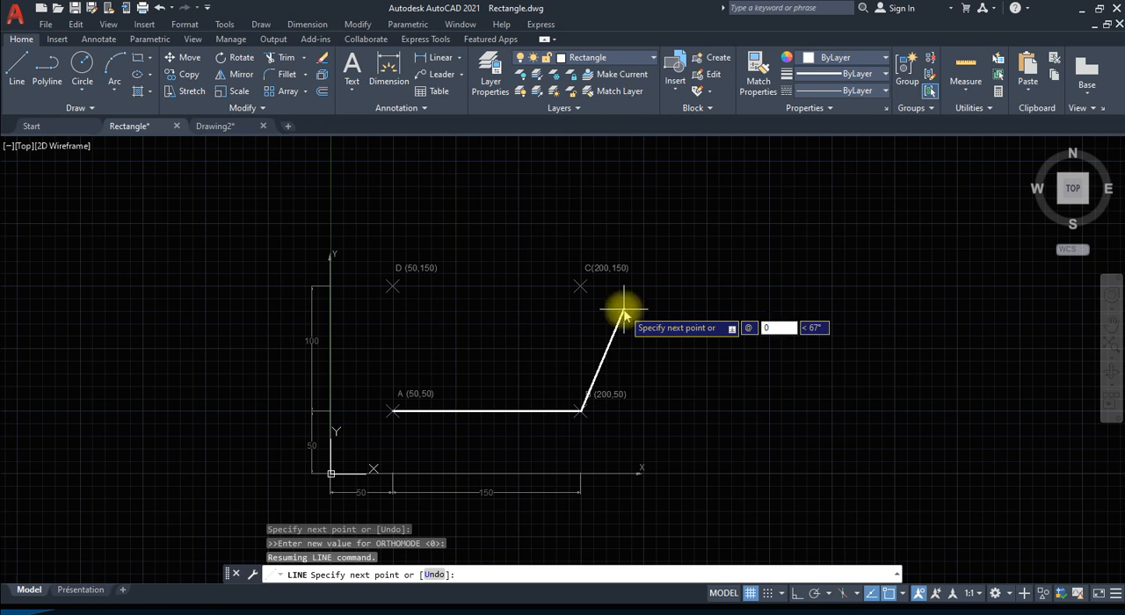
key("Tab")
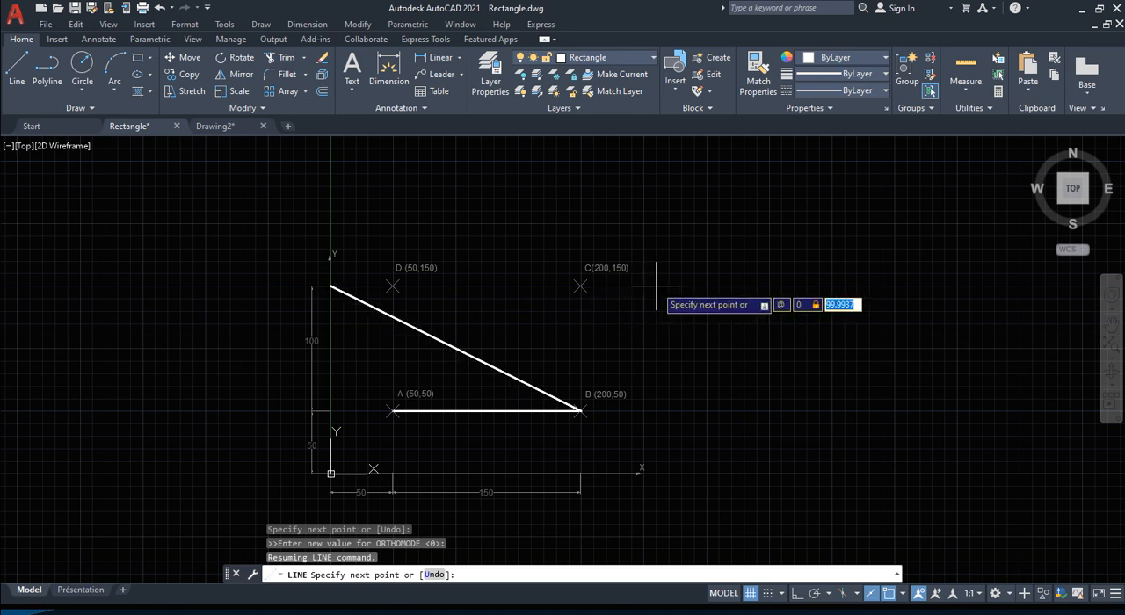
type("100")
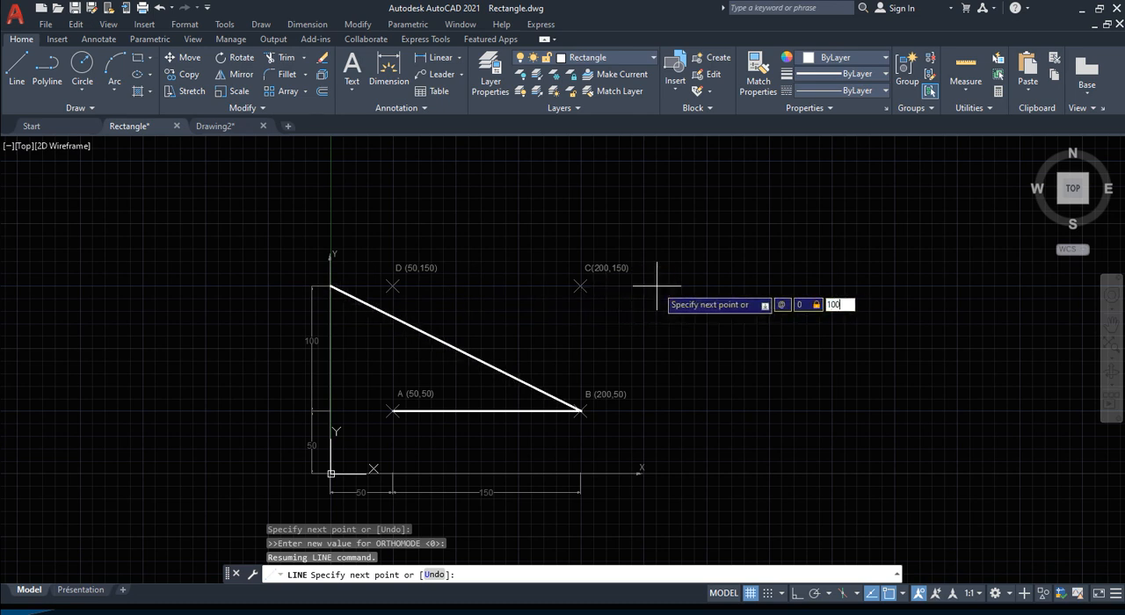
key("Return")
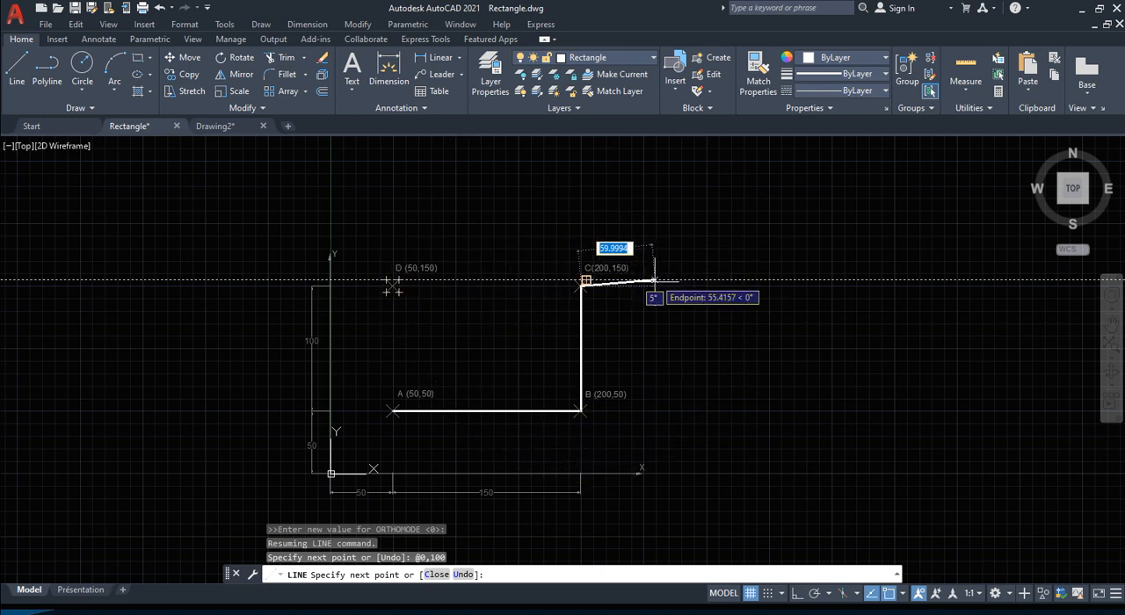
Step: Draw the side from C to point D using the relative coordinates @-150,0 and close the rectangle back to A
type("@")
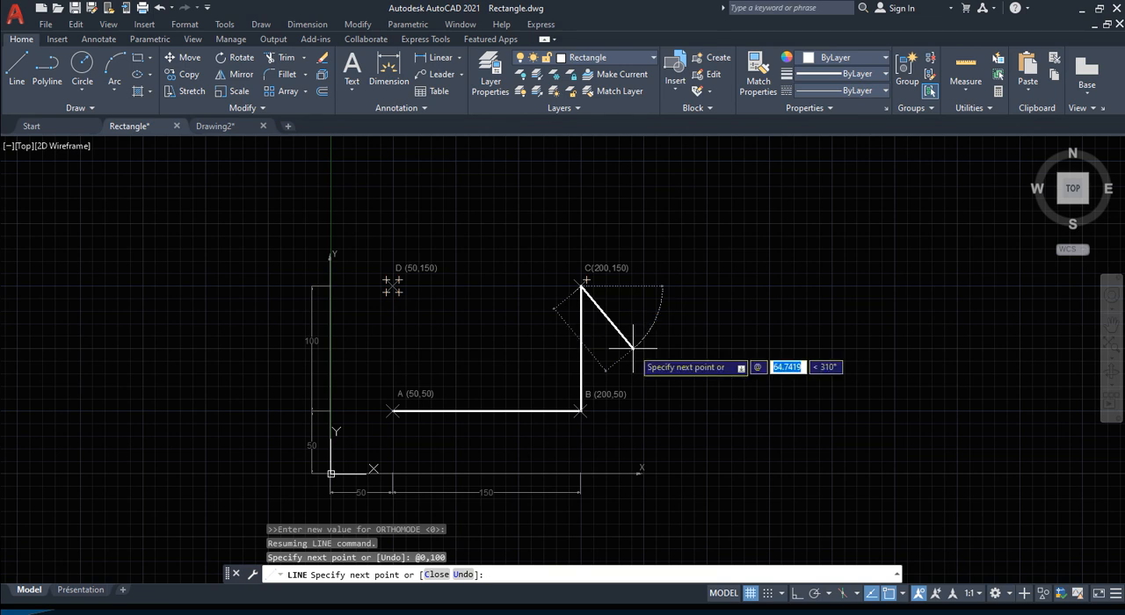
type("-150")
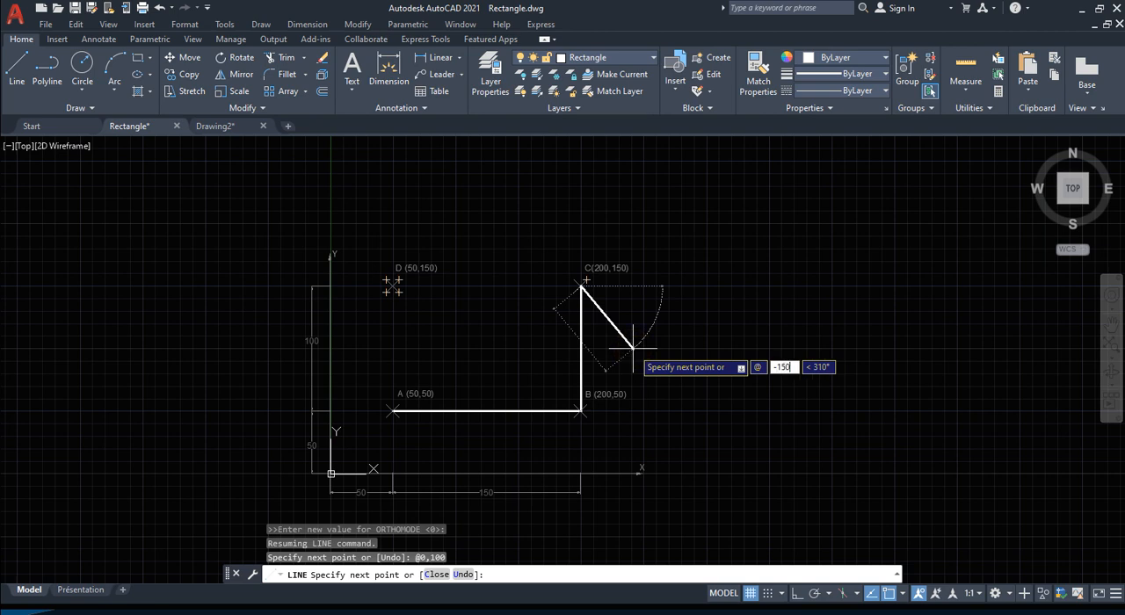
key("Tab")
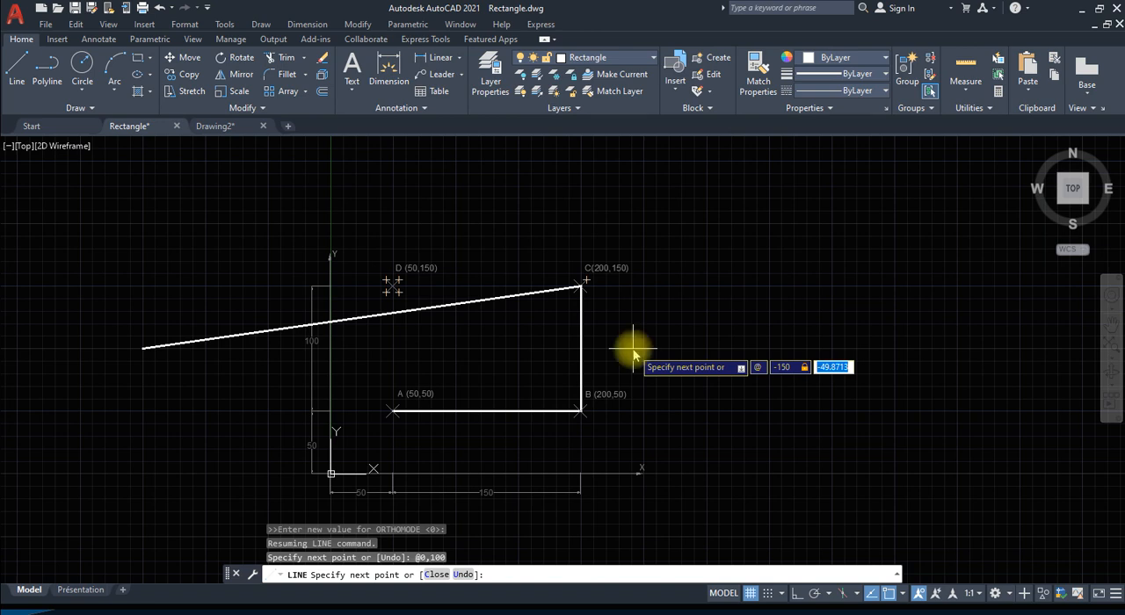
type("0")
key("Return")
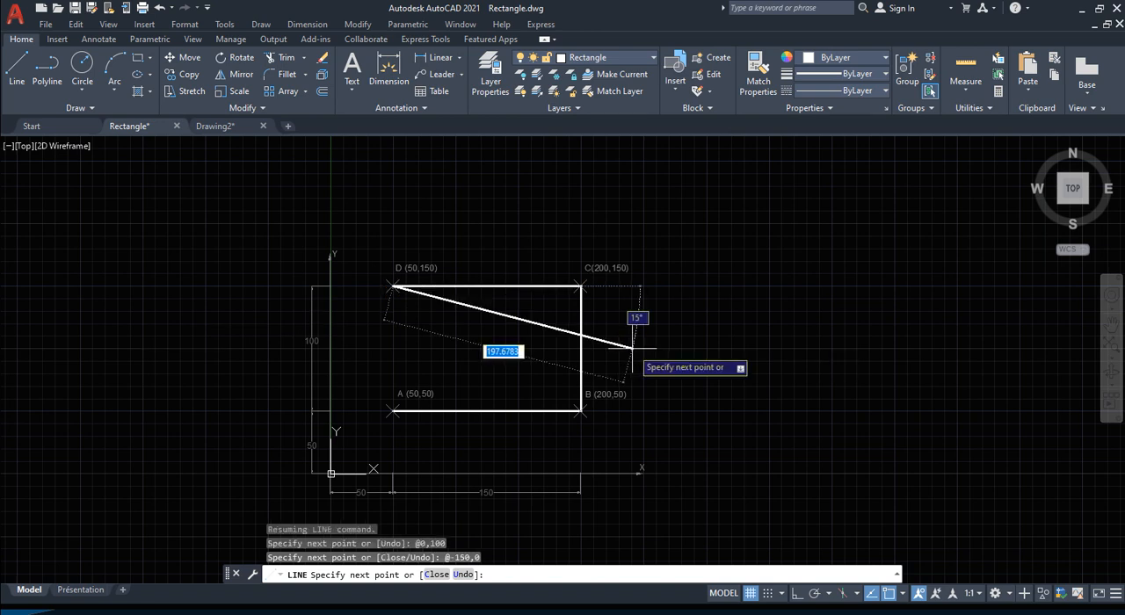
type("c")
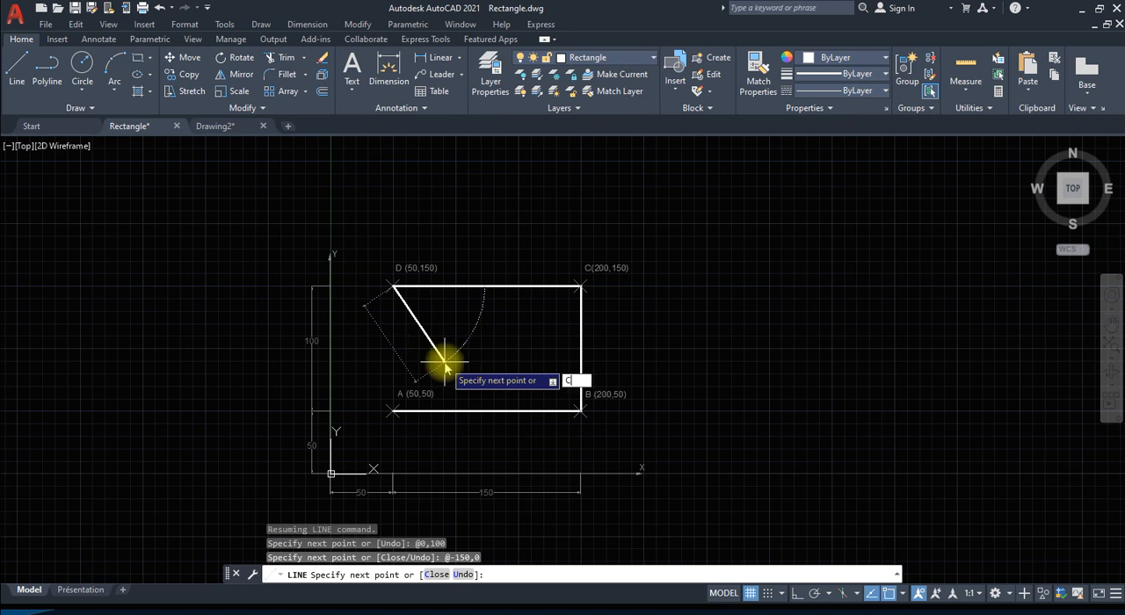
key("Return")
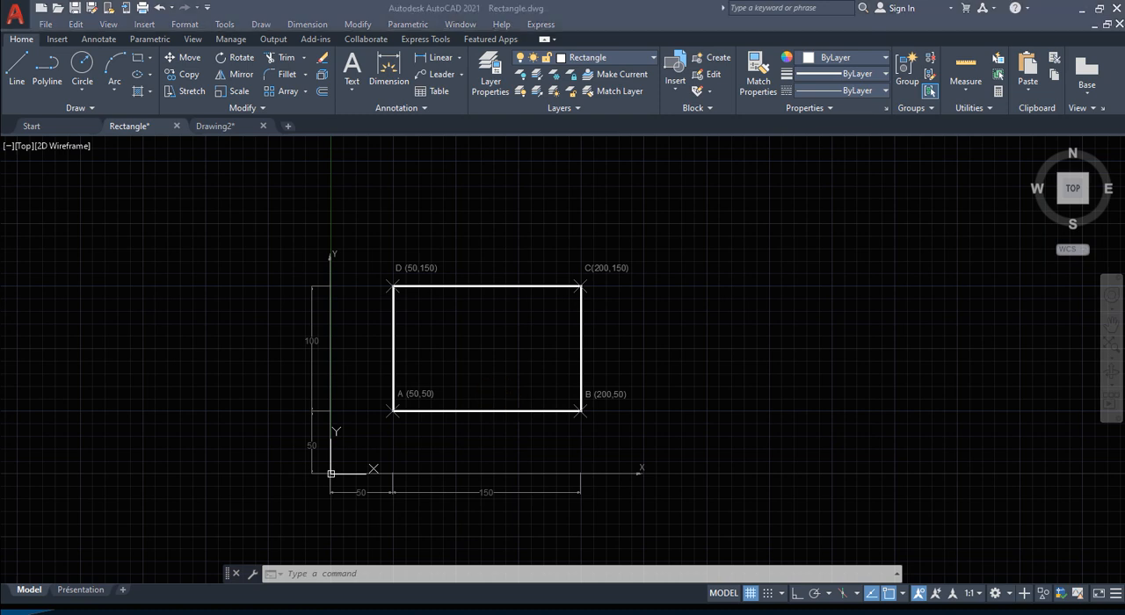
Step: Examine the length and angle settings of the drawing units, including the angle direction option, and close the dialog
key("alt+Tab")
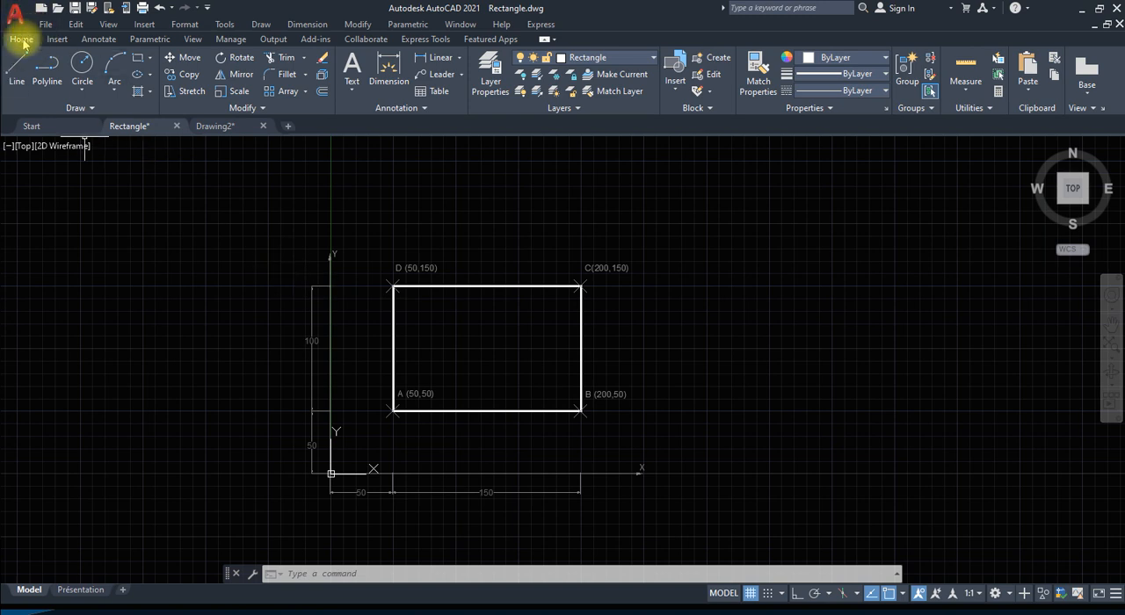
left_click(15, 13)
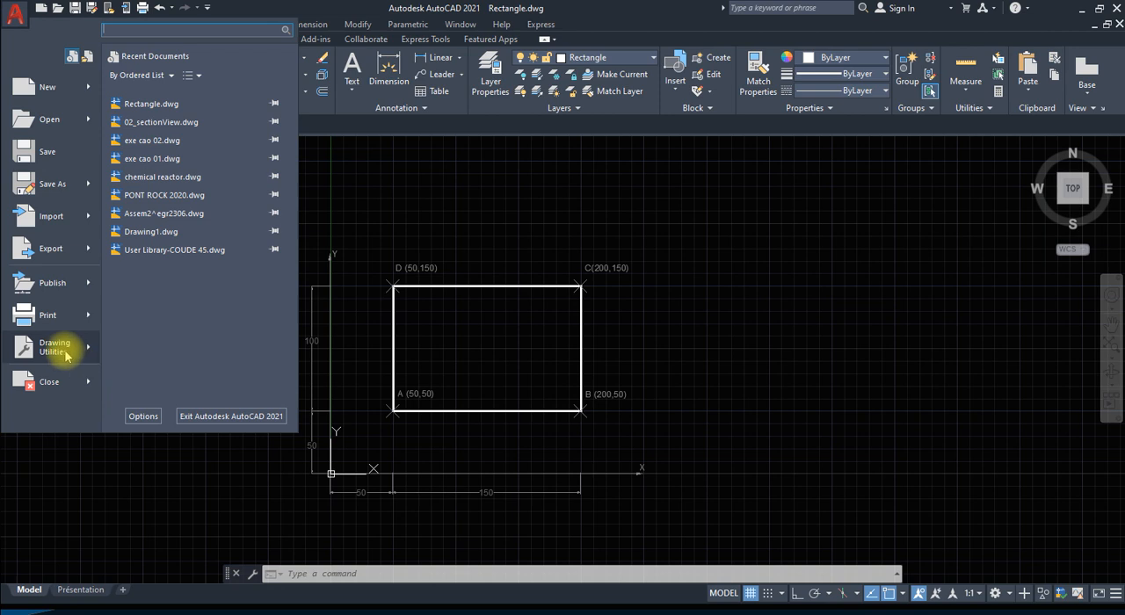
mouse_move(65, 355)
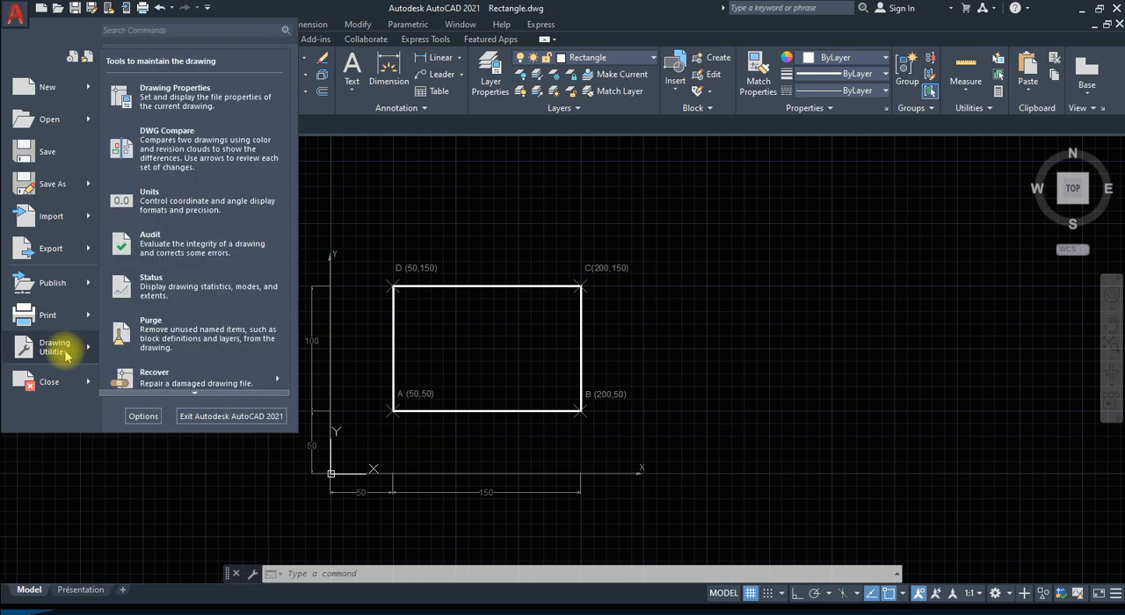
left_click(187, 192)
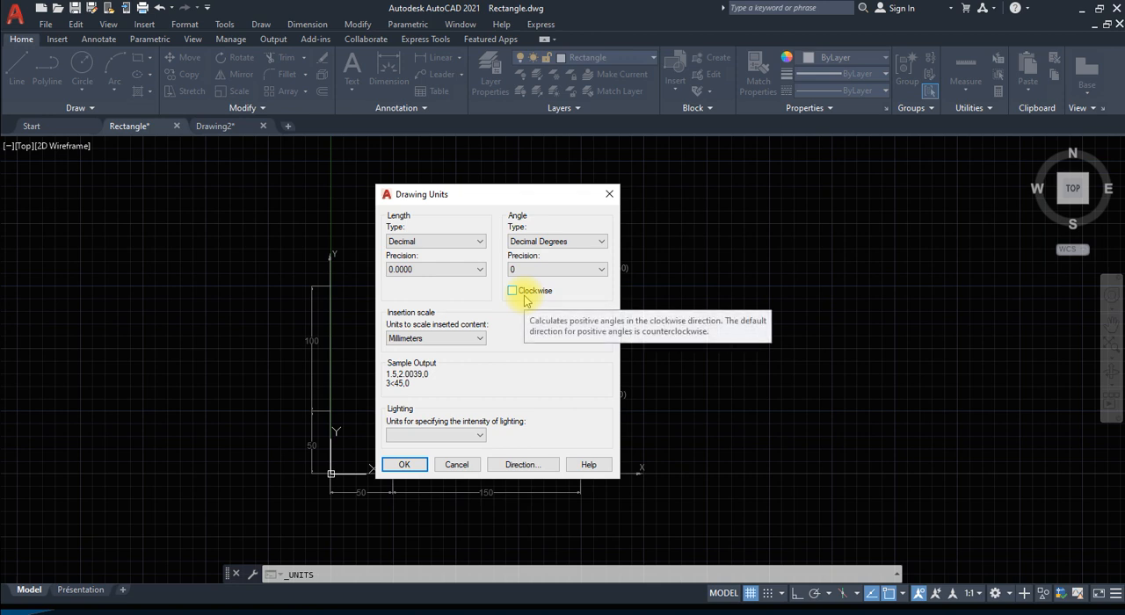
left_click(402, 464)
Step: Undo the units command and the lines of rectangle ABCD drawn with relative coordinates
left_click(464, 326)
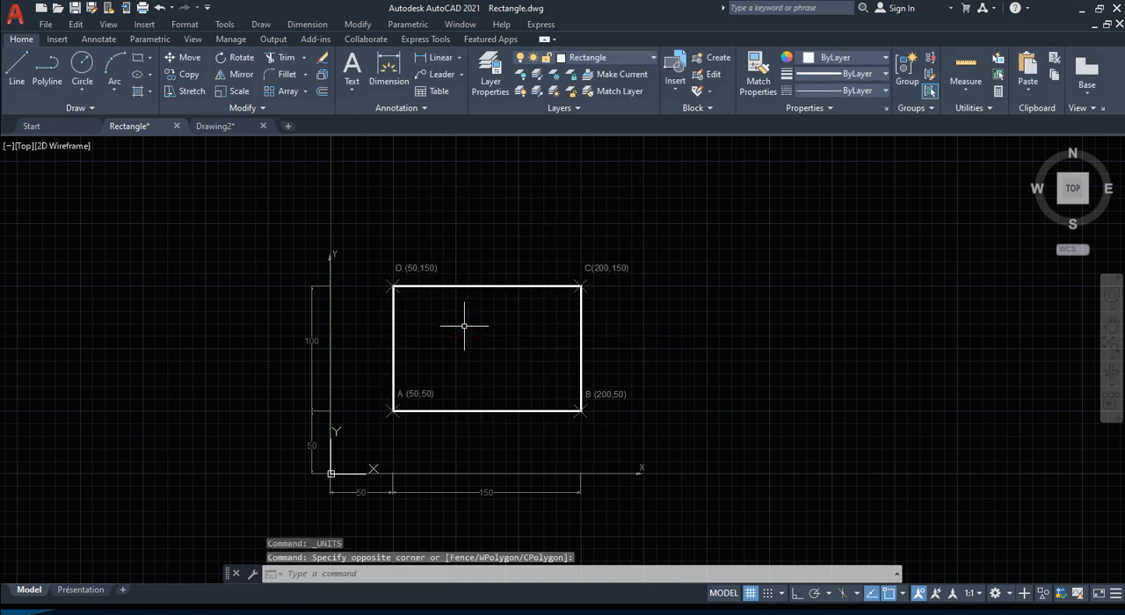
key("ctrl+z")
key("ctrl+z")
key("ctrl+z")
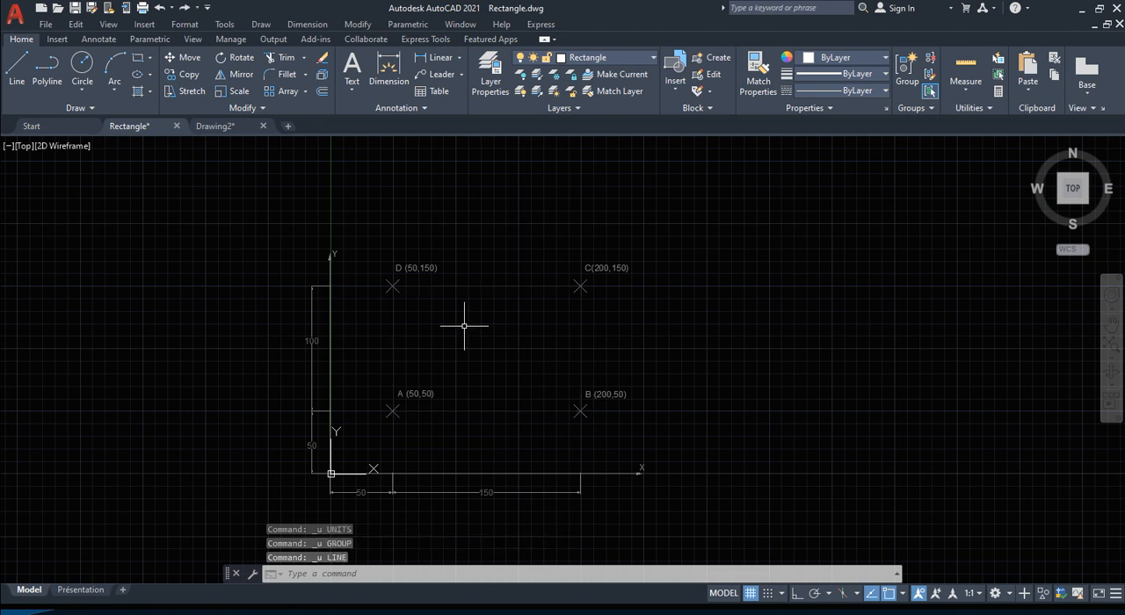
Step: Start a new line at point A using the coordinates 50,50
type("LI")
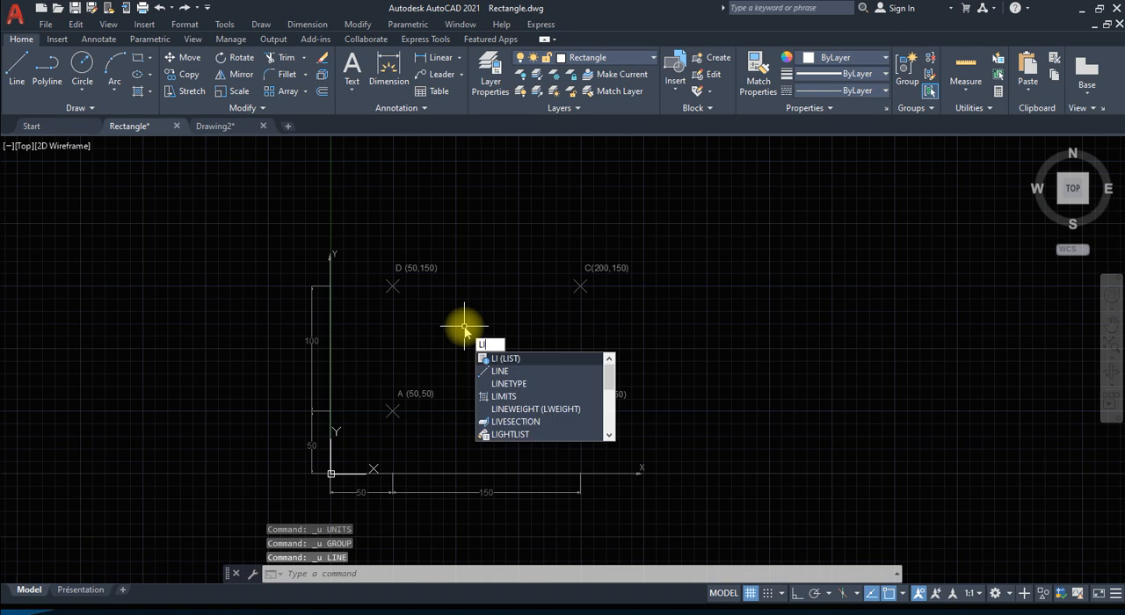
type("NE")
key("Return")
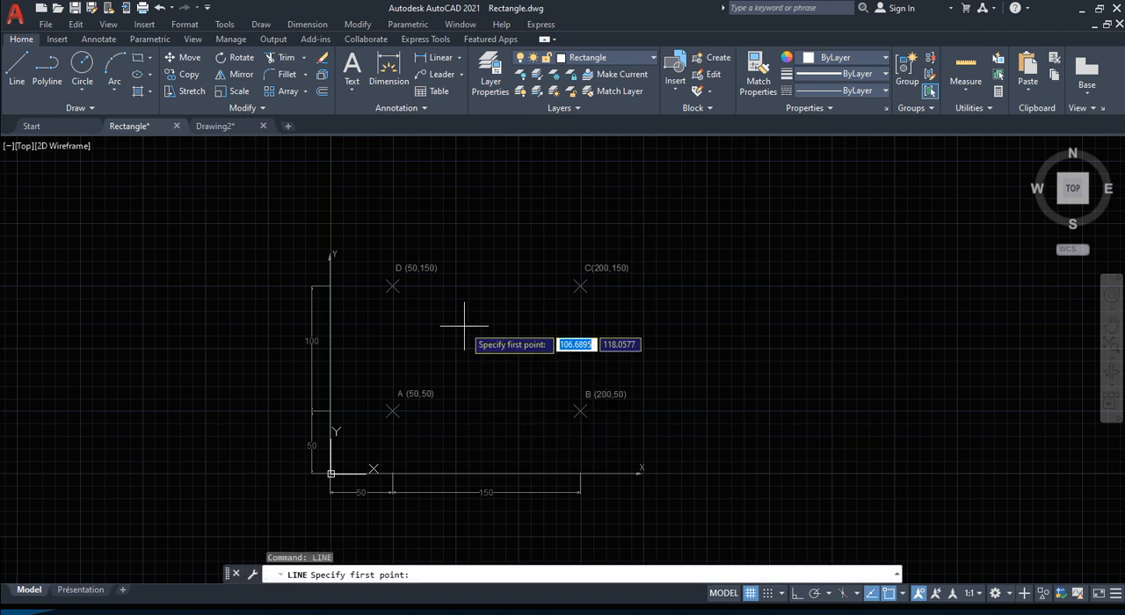
type("50")
key("Tab")
type("50")
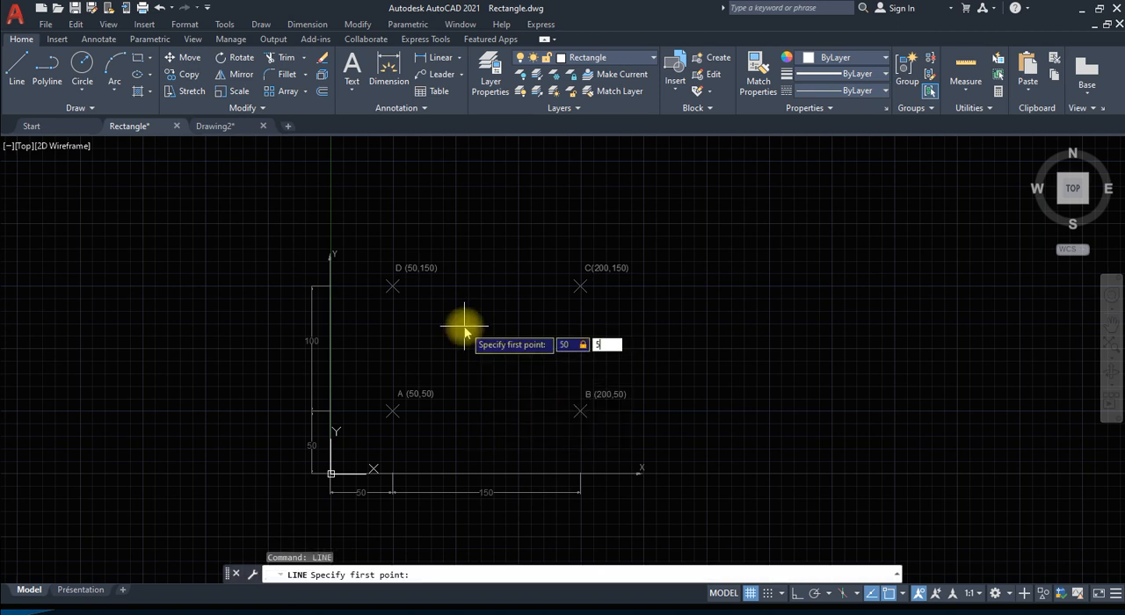
key("Return")
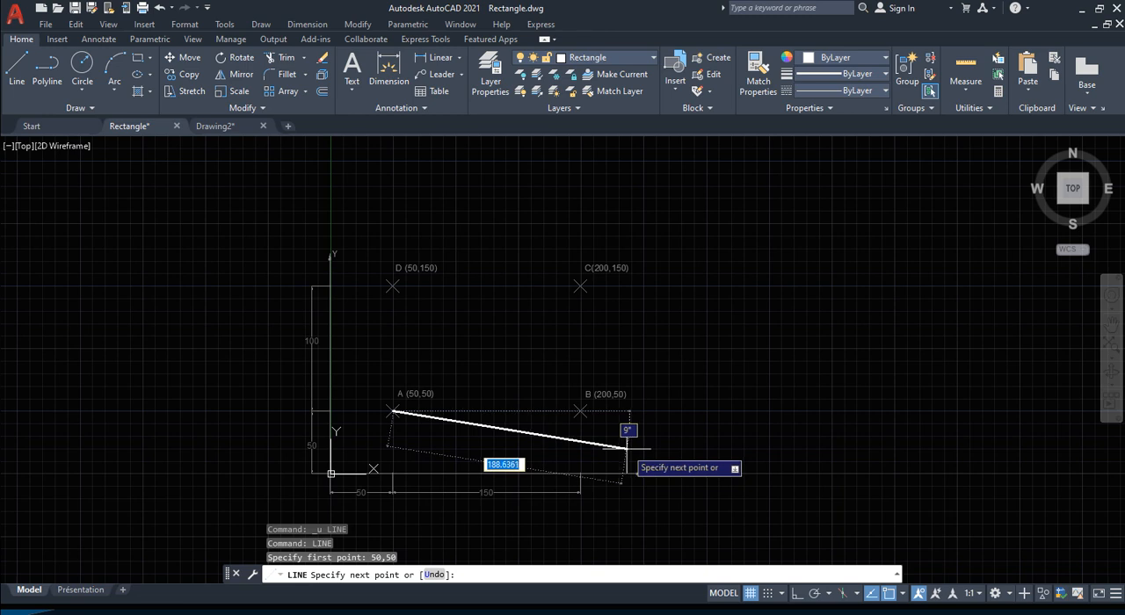
type("@")
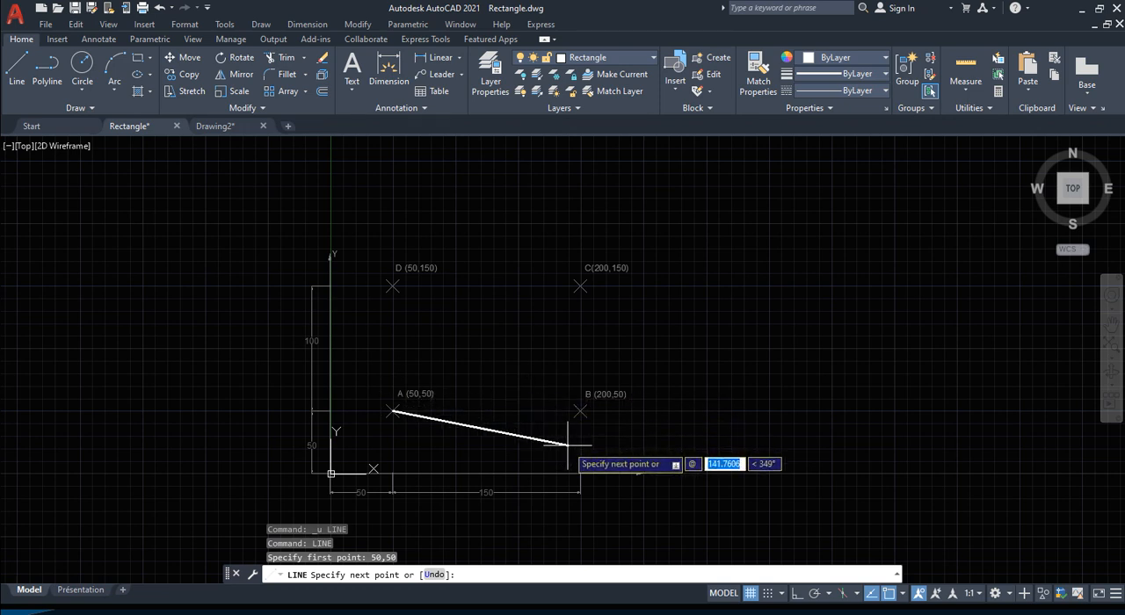
type("150")
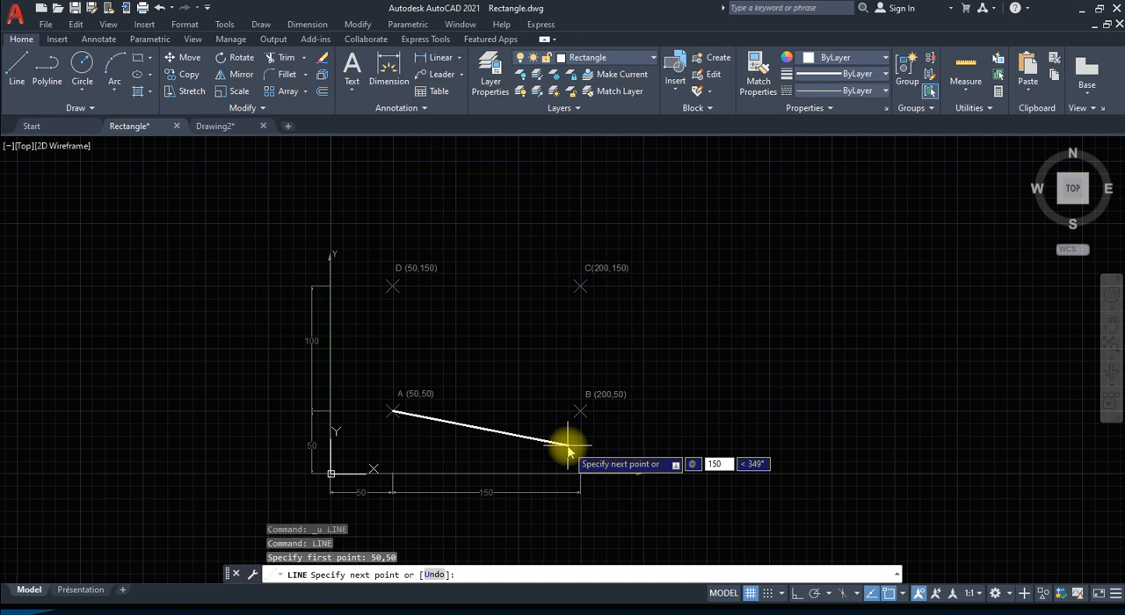
key("Tab")
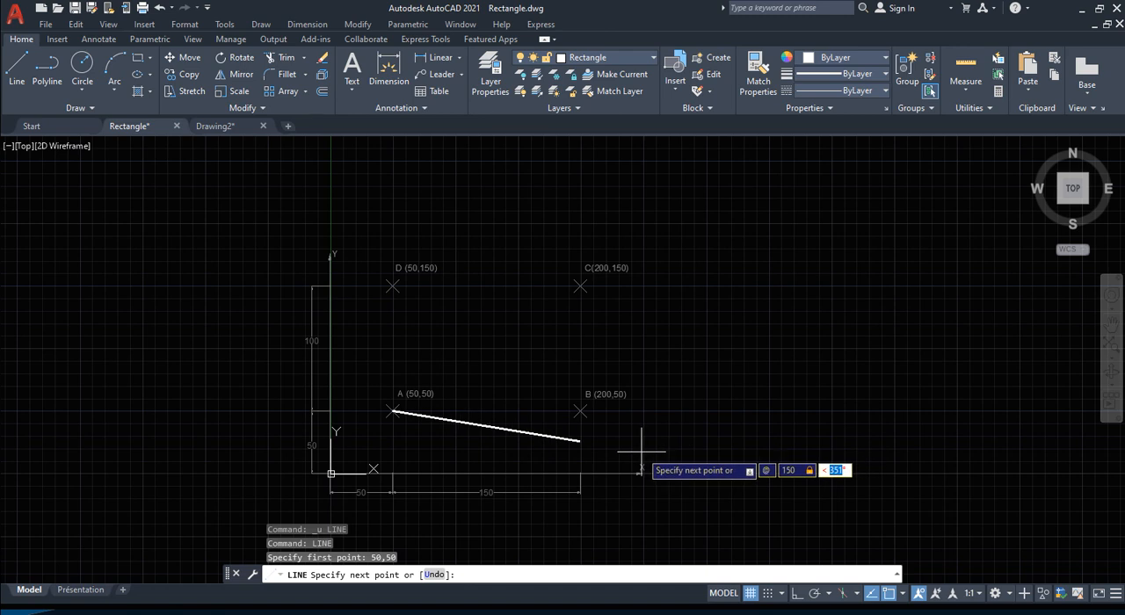
type("0")
key("Return")
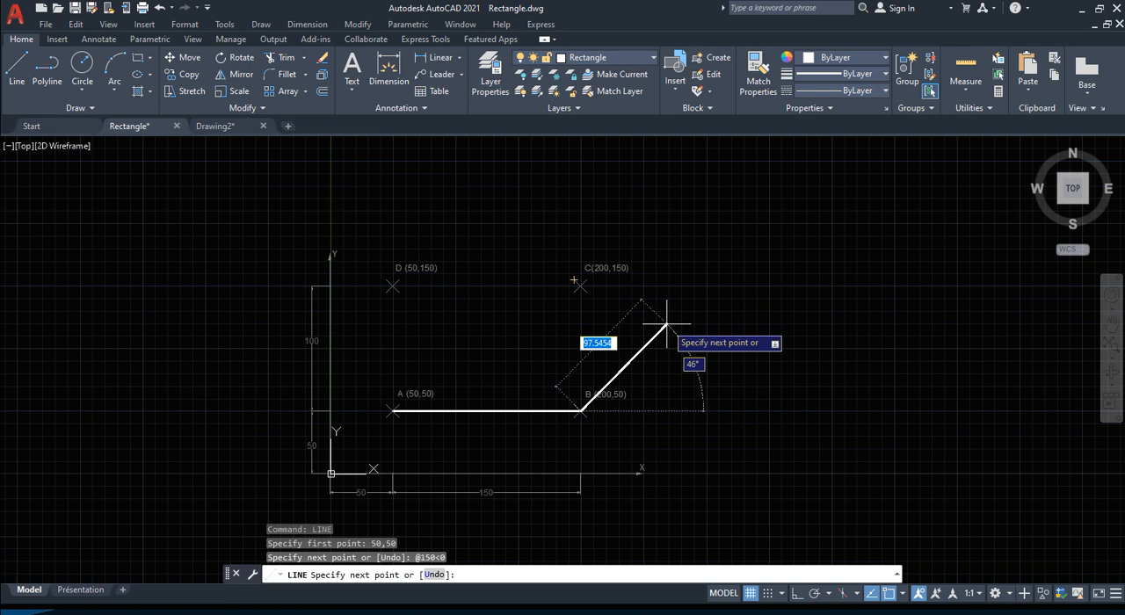
Step: Draw the side from B to point C with a length of 100 at an angle of 90 degrees
type("100")
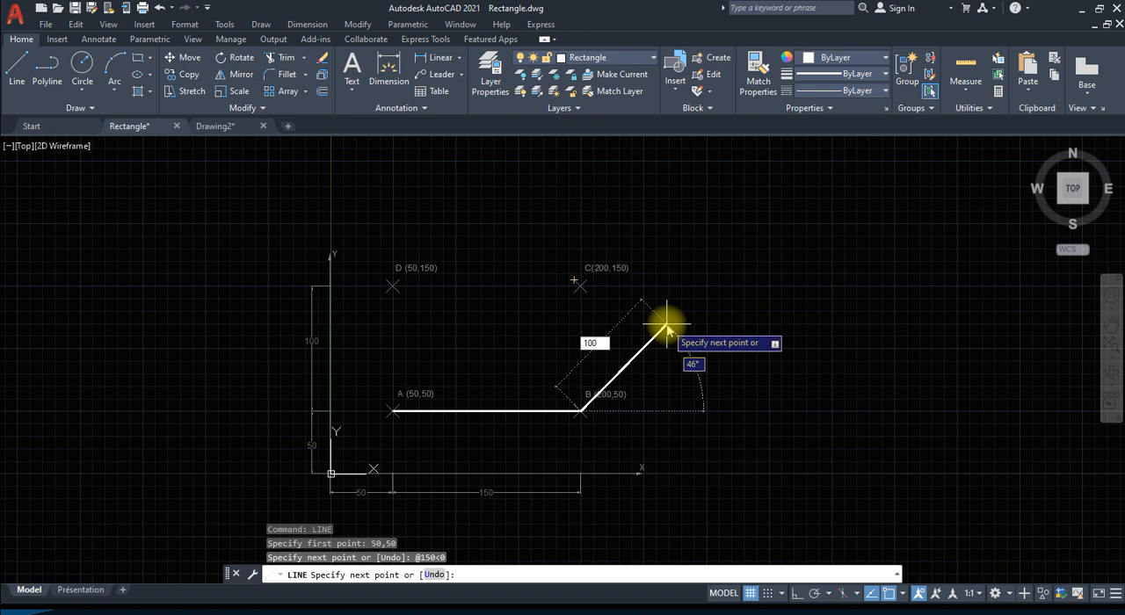
key("Tab")
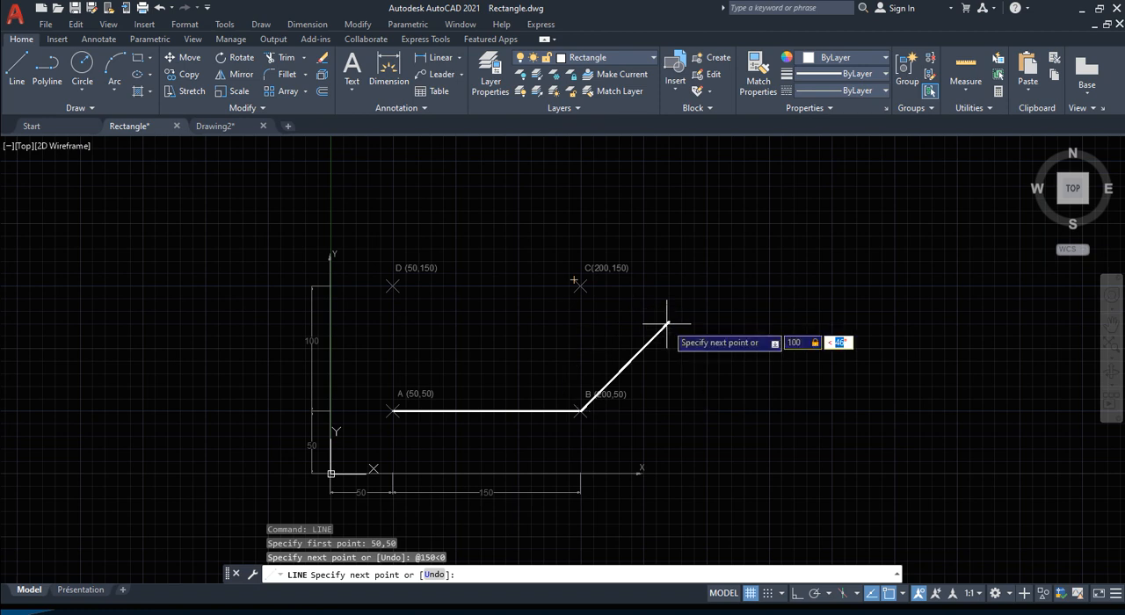
type("90")
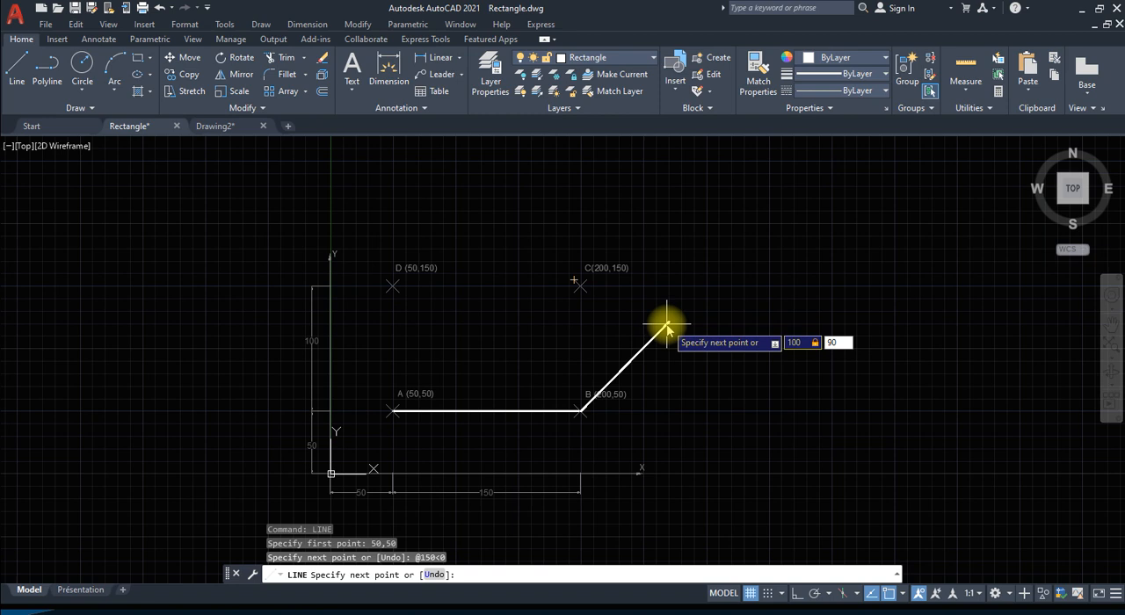
key("Return")
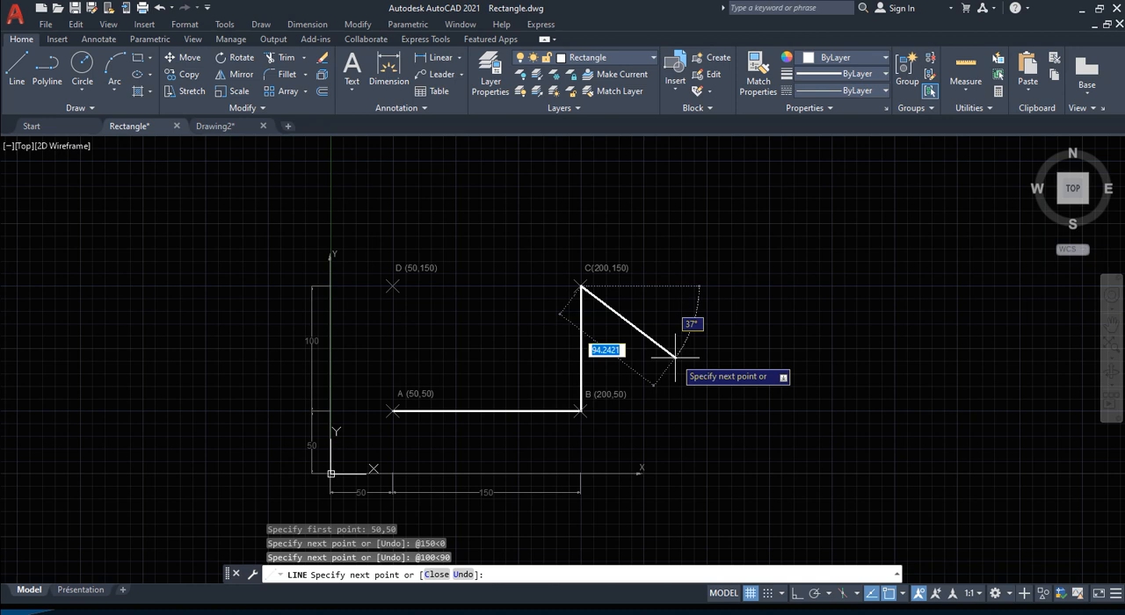
Step: Draw the side from C to point D with a length of 150 at an angle of 180 degrees
type("150")
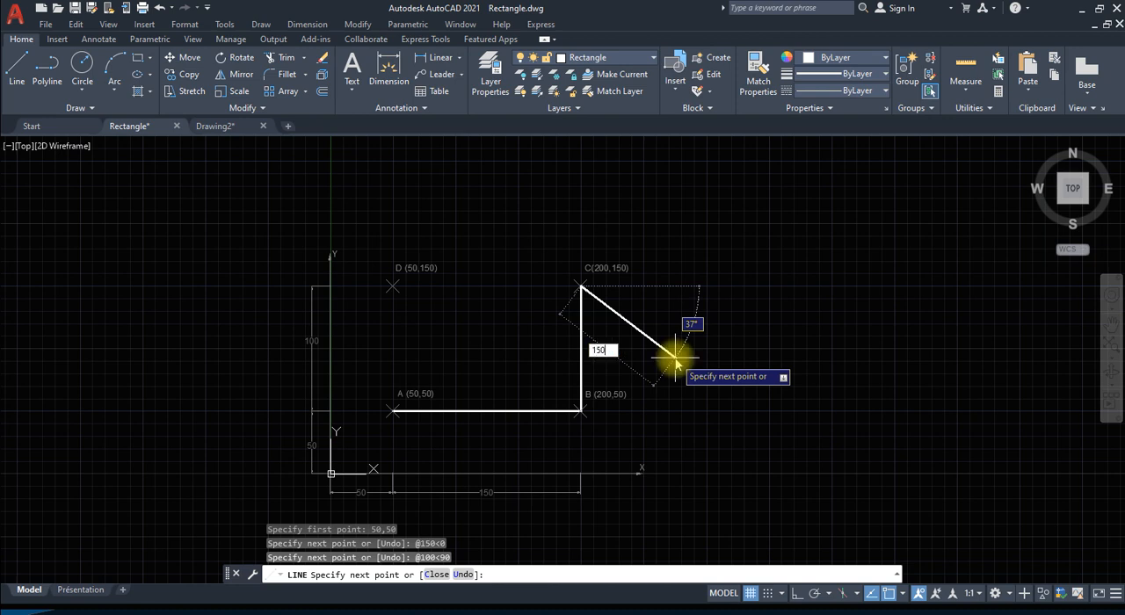
key("Tab")
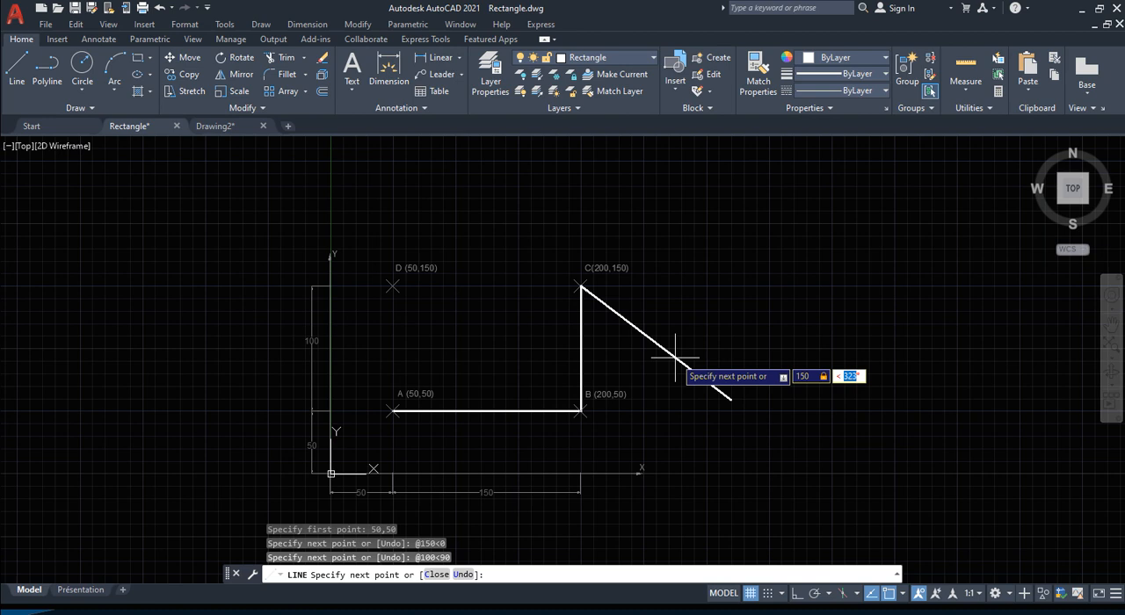
type("180")
key("Return")
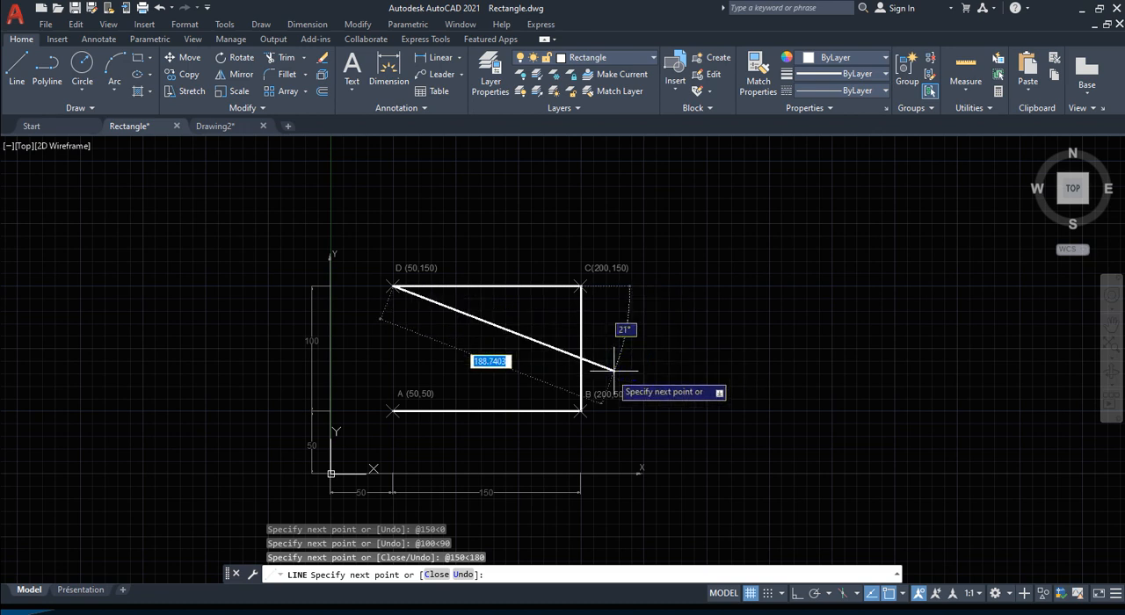
right_click(1120, 335)
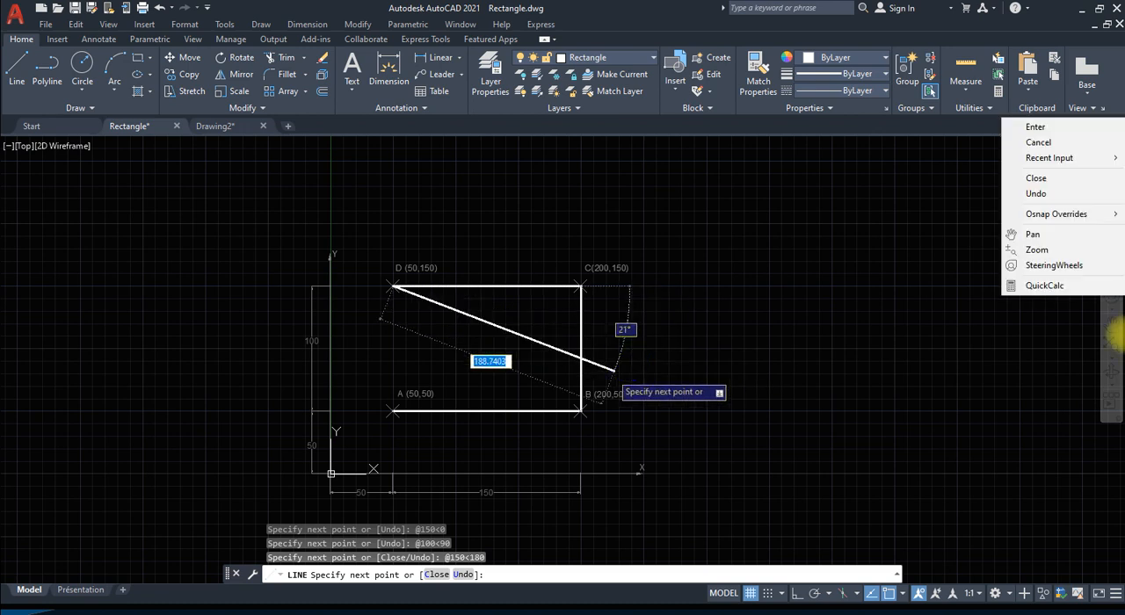
left_click(668, 317)
left_click(669, 318)
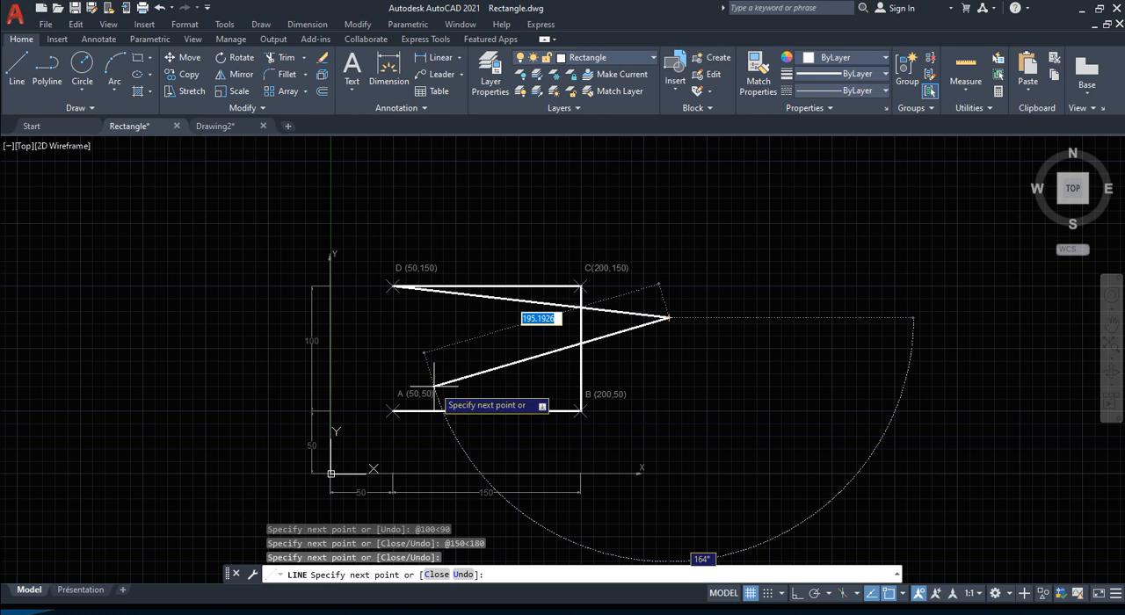
type("U")
key("Return")
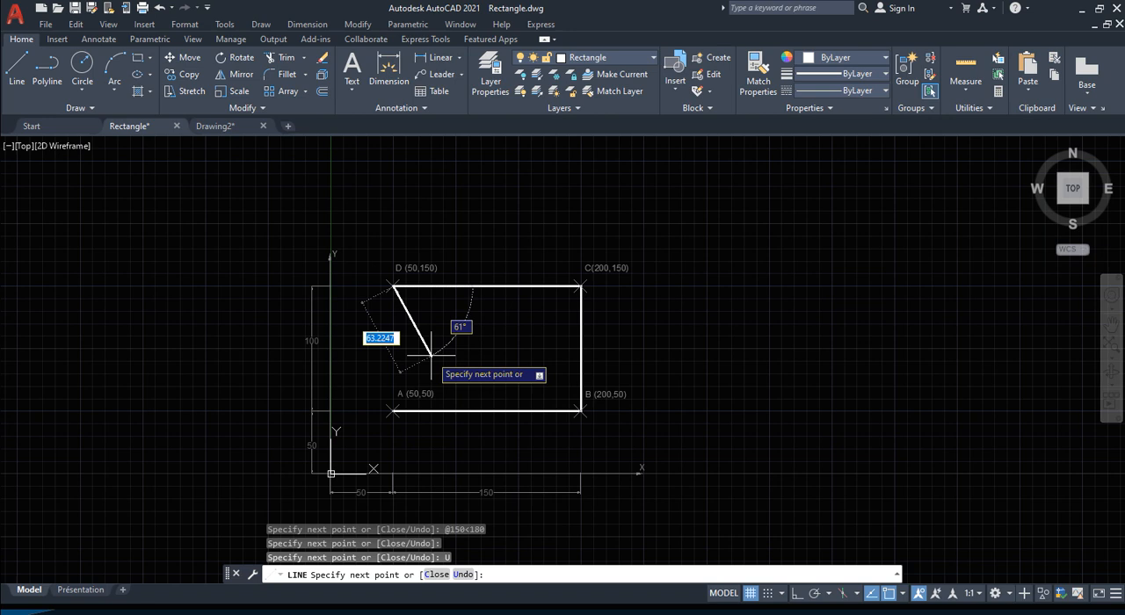
Step: Close the rectangle from D to point A with a segment 100 long at 270 degrees and end the Line command
type("100")
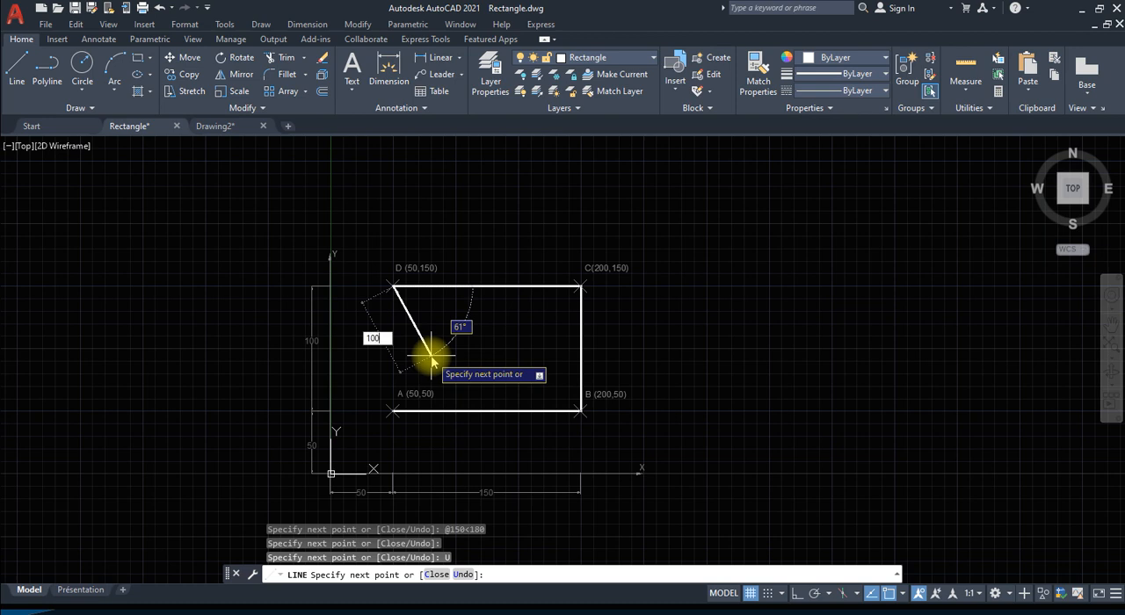
key("Tab")
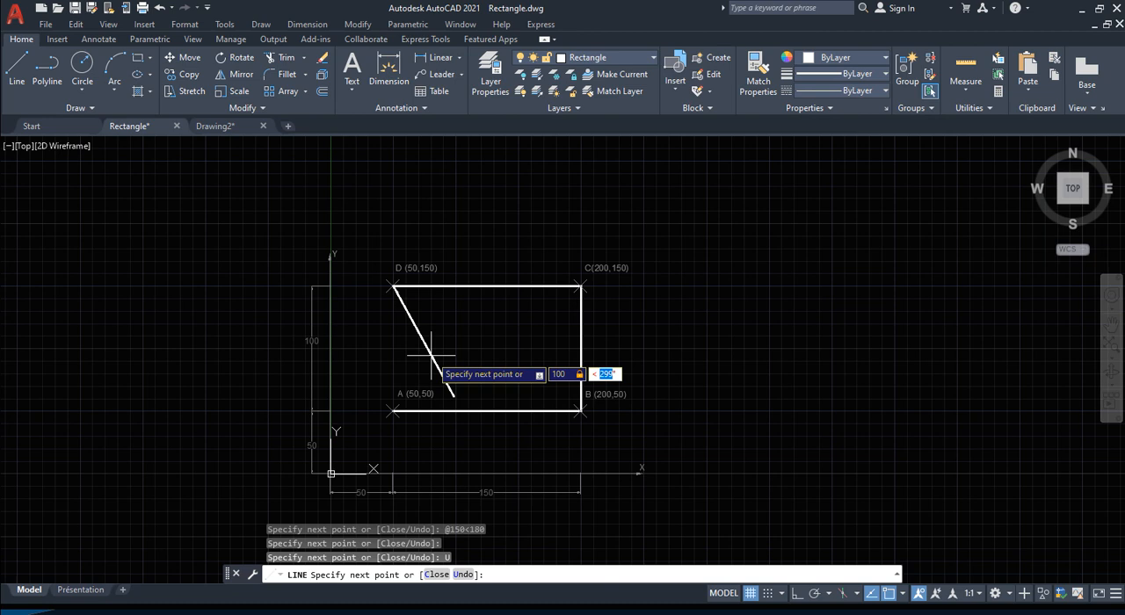
type("270")
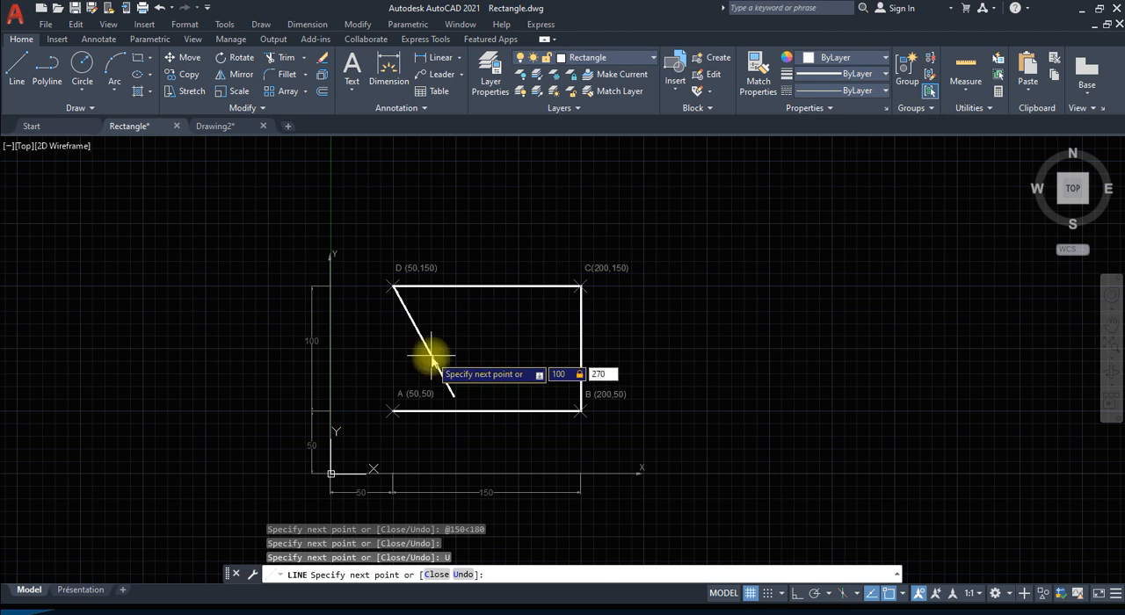
key("Return")
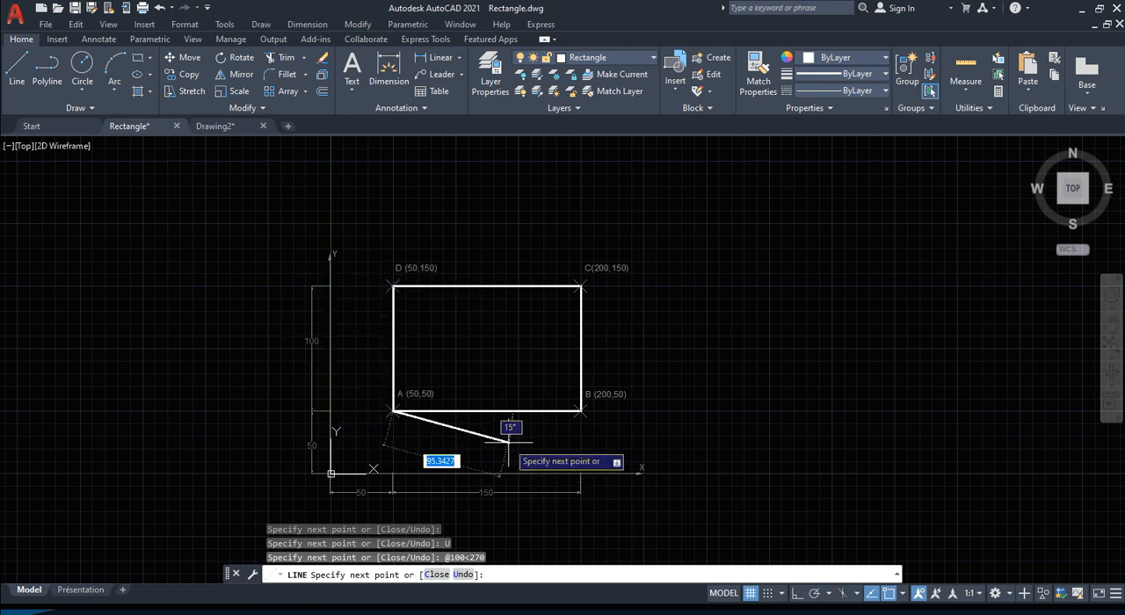
key("Escape")
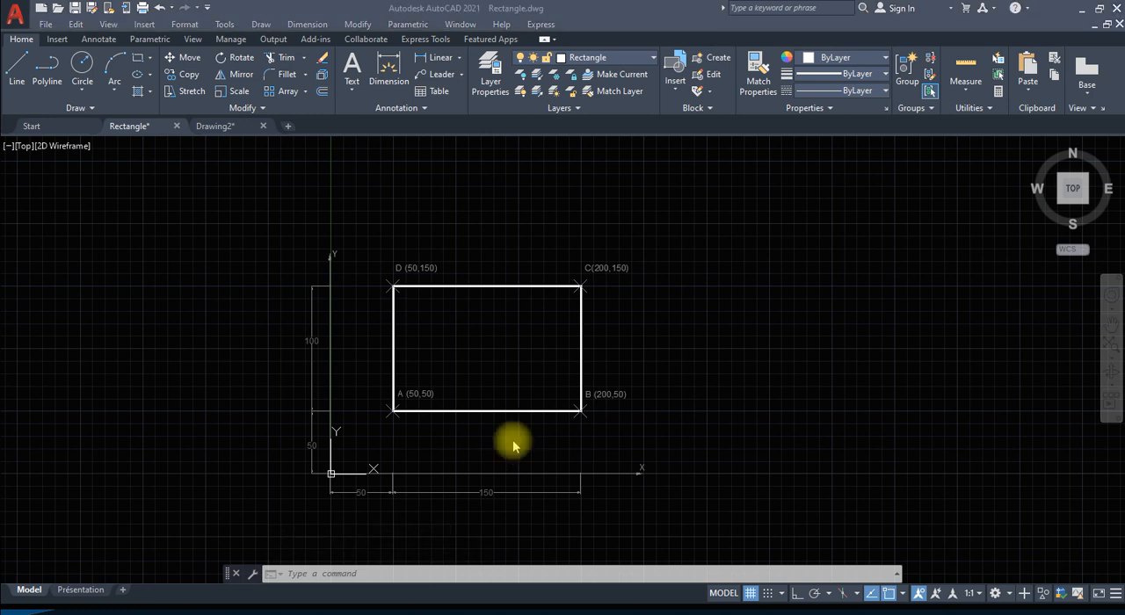
key("alt+Tab")
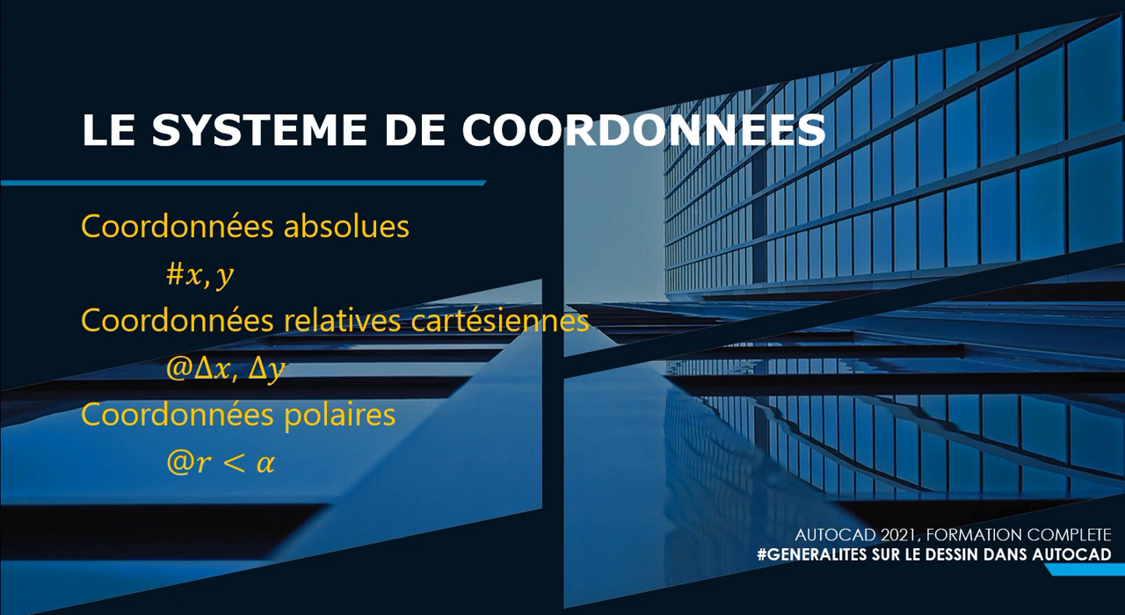
key("Left")
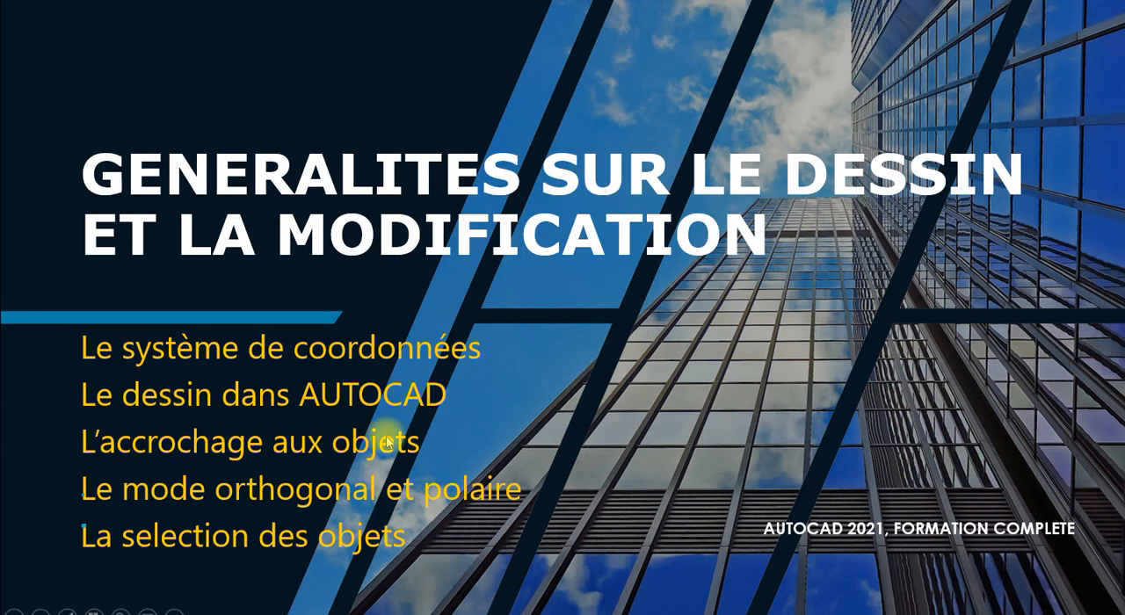